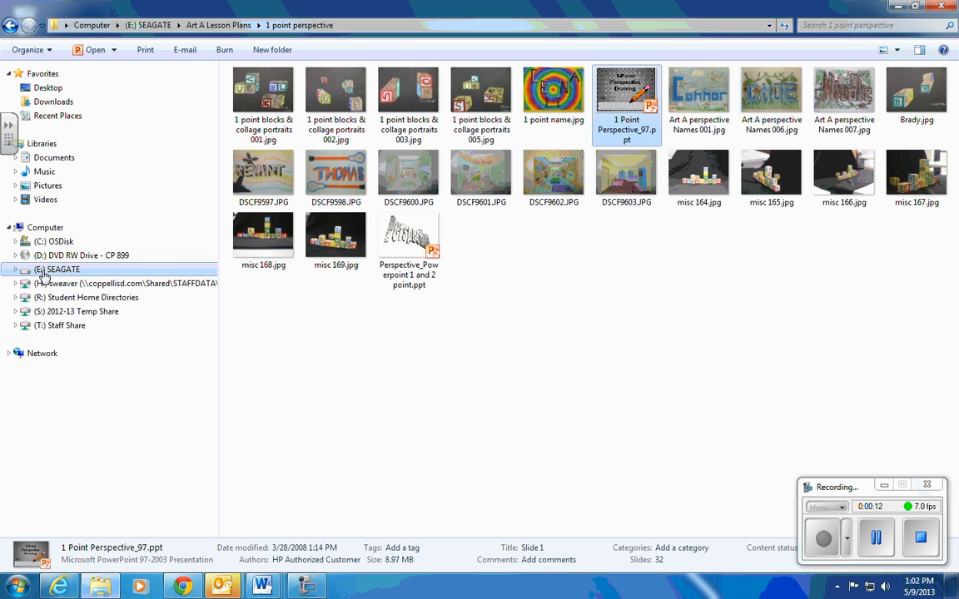
- Browse the 2012-13 Temp Share drive to All Students > Art A and open the second student's W6 folder
click(58, 315)
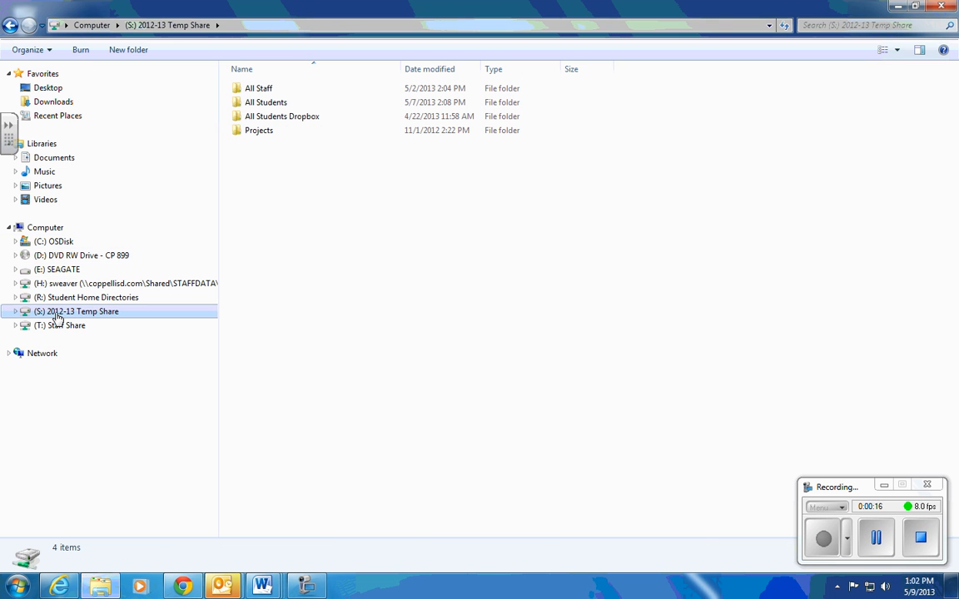
double_click(263, 102)
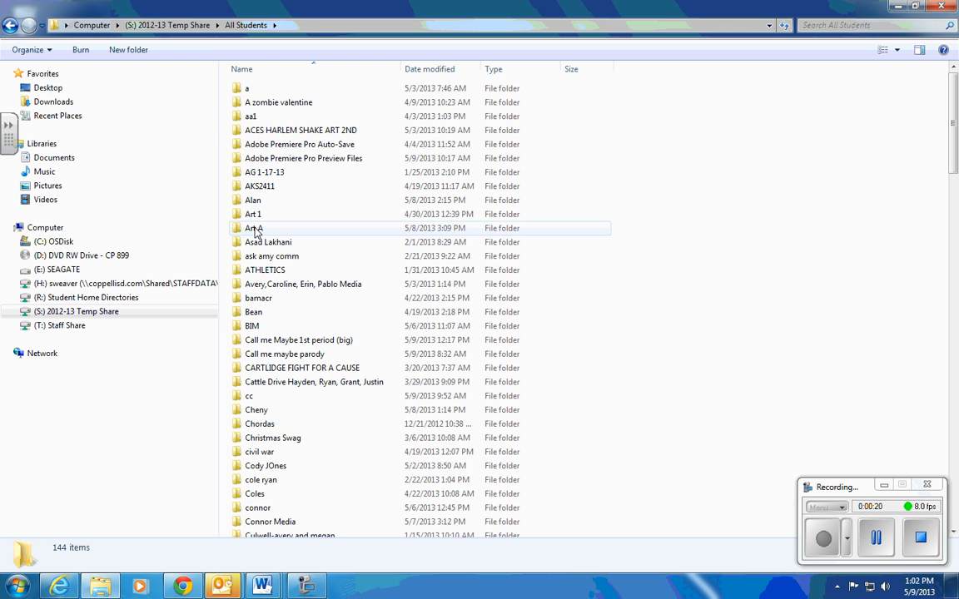
double_click(255, 230)
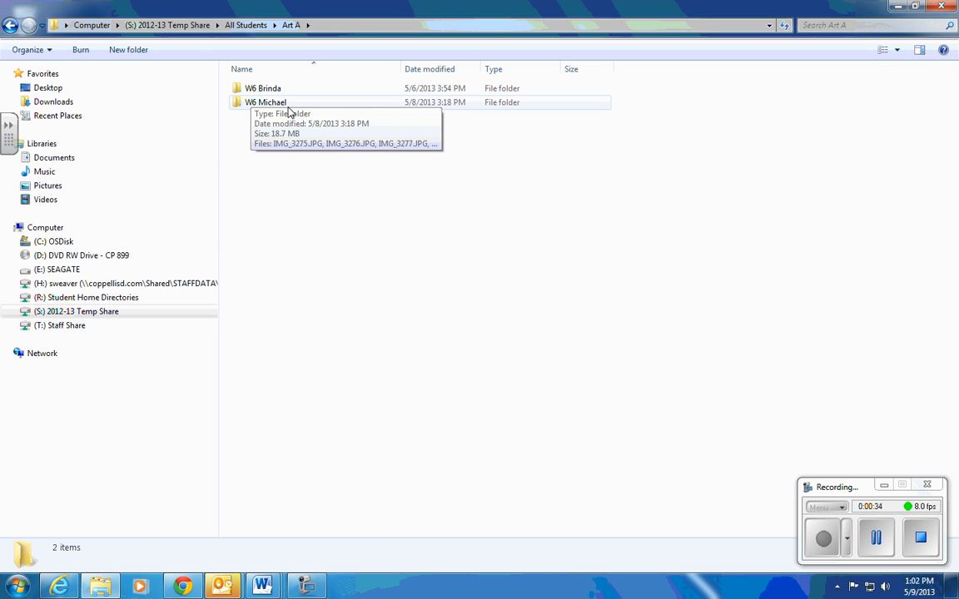
double_click(237, 103)
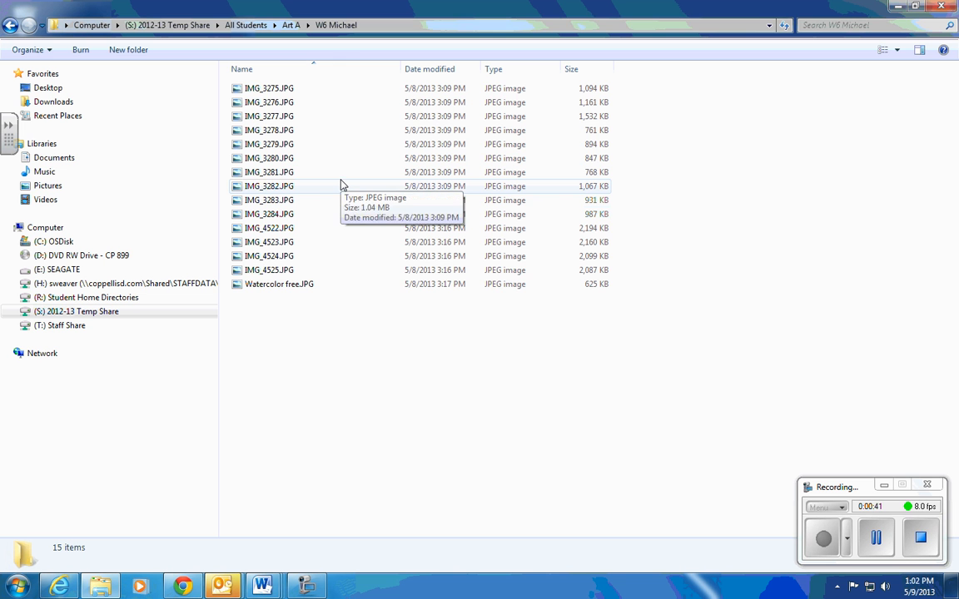
- Return to All Students > Art A on the S: drive and copy the second student's W6 folder
click(188, 30)
double_click(267, 105)
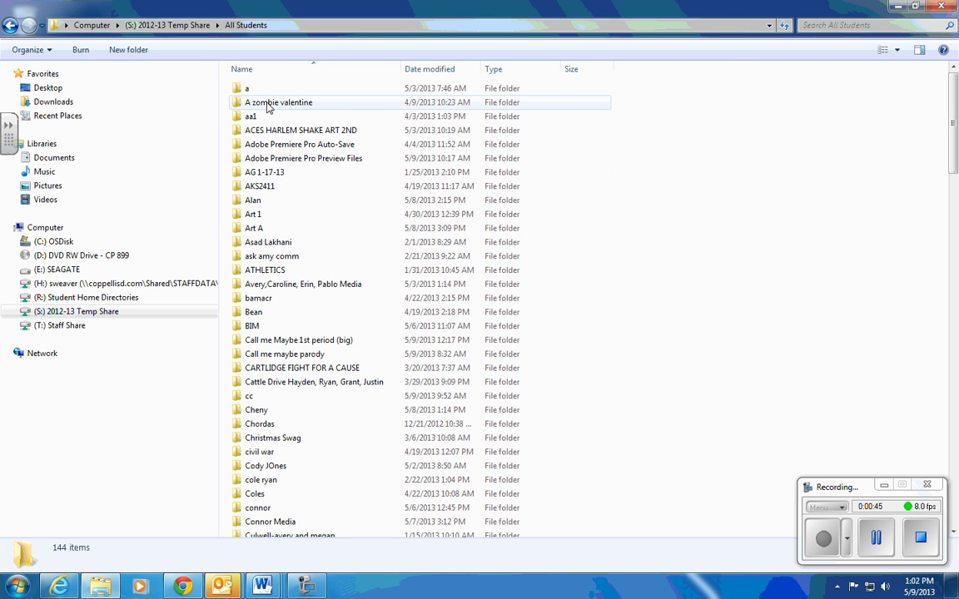
double_click(259, 228)
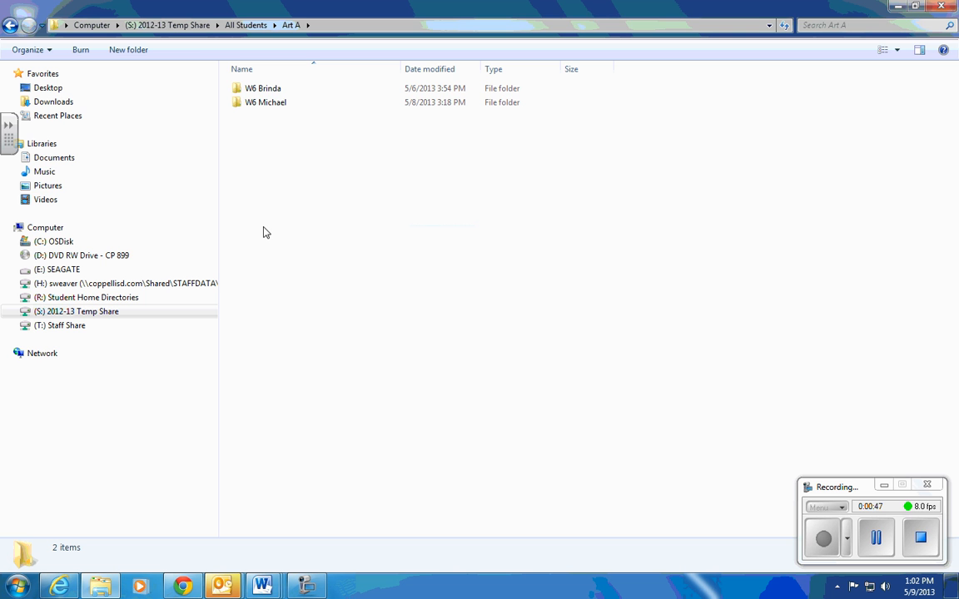
click(241, 106)
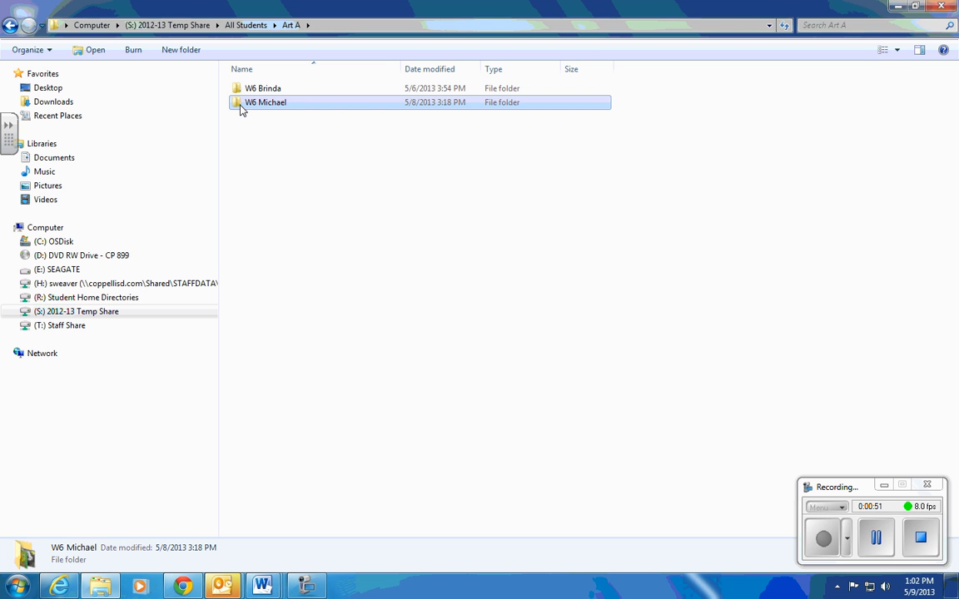
right_click(241, 109)
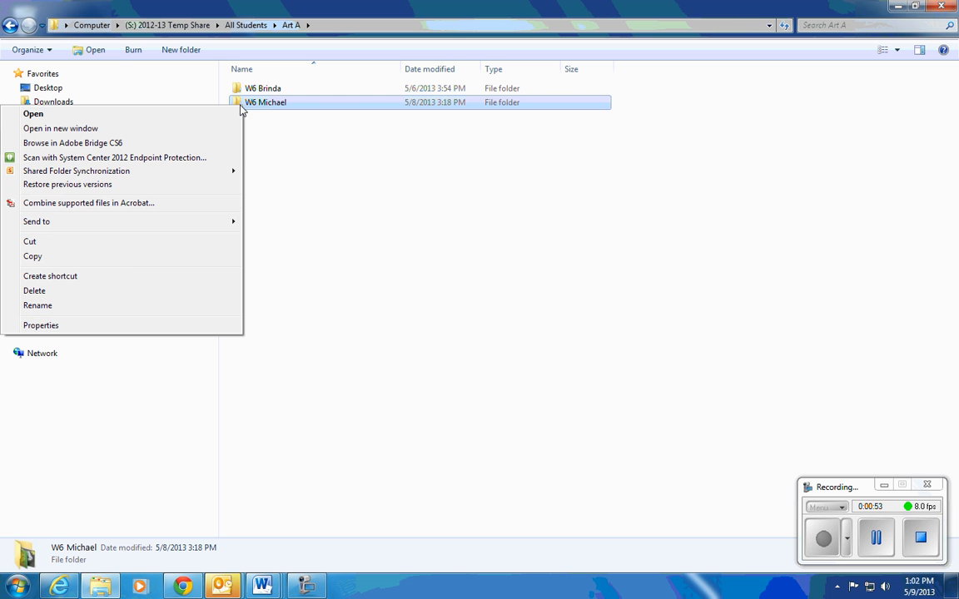
click(129, 265)
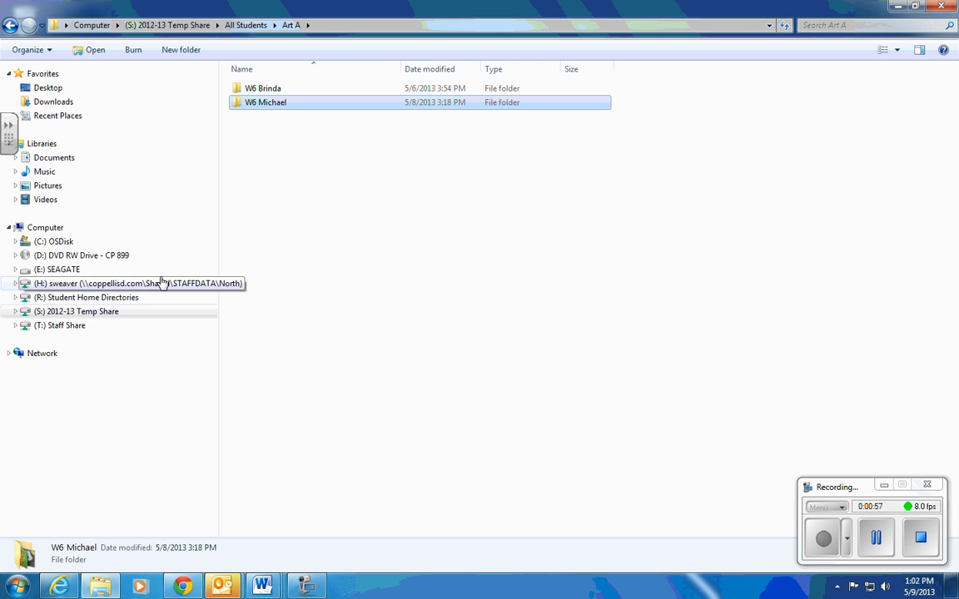
- Paste the copied W6 folder into the root of the H: drive
click(57, 288)
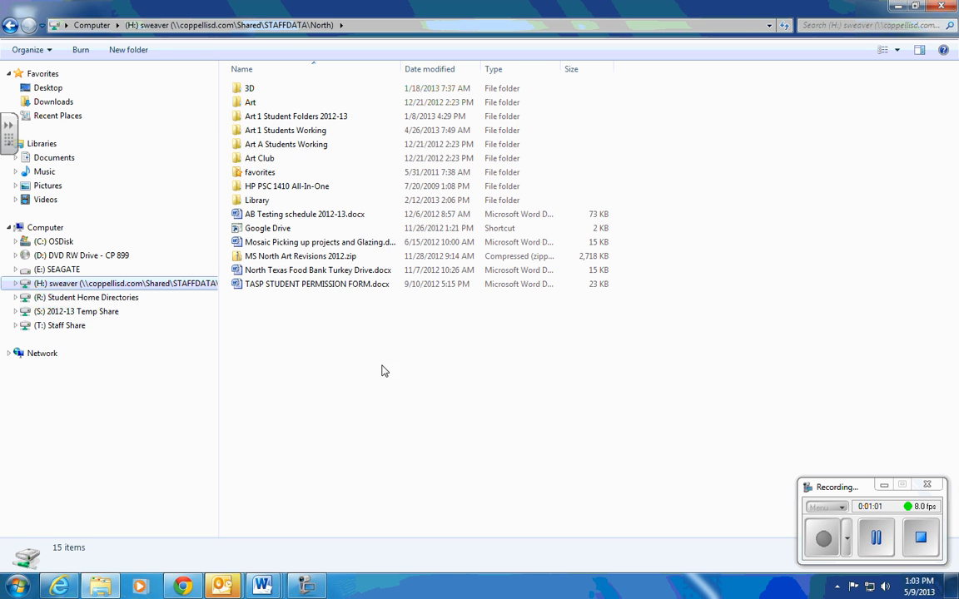
right_click(292, 354)
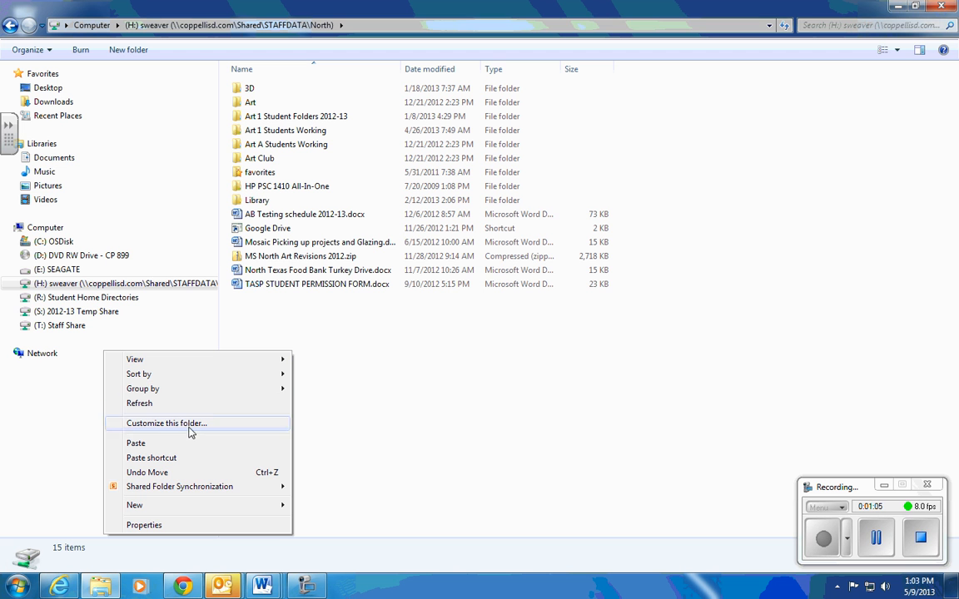
click(136, 444)
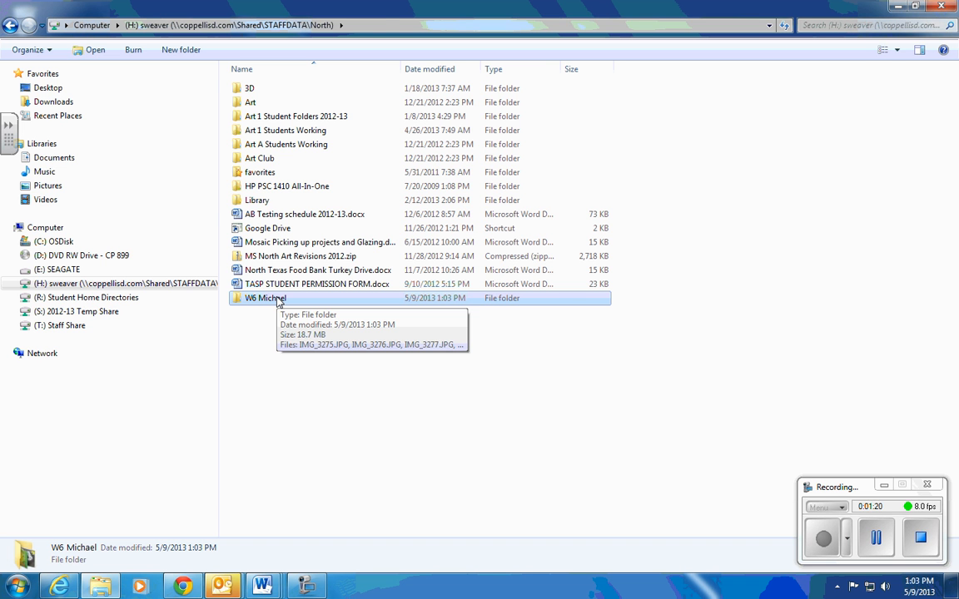
- Open IMG_3275.JPG from the pasted W6 folder with Microsoft Office 2010
double_click(275, 298)
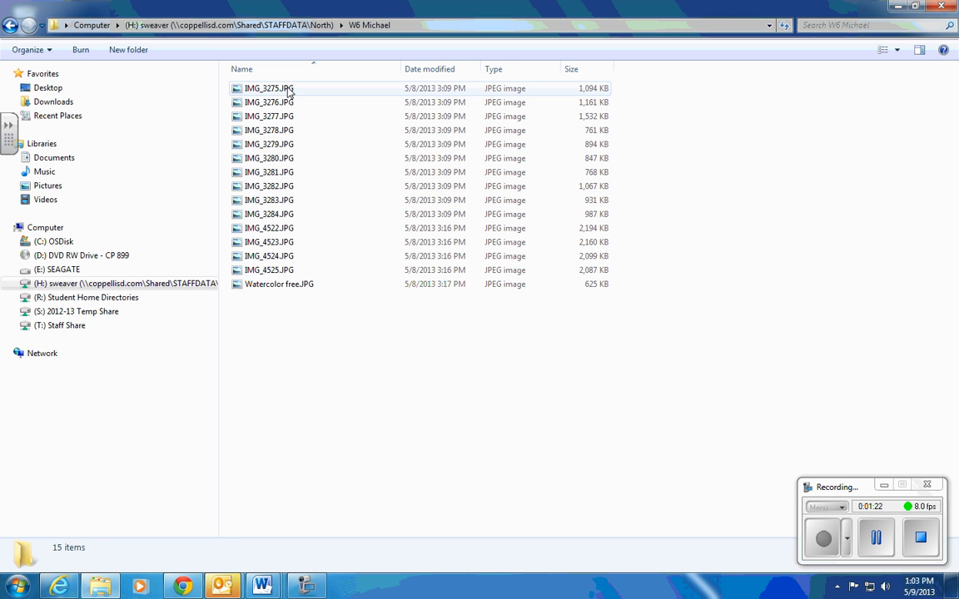
click(280, 90)
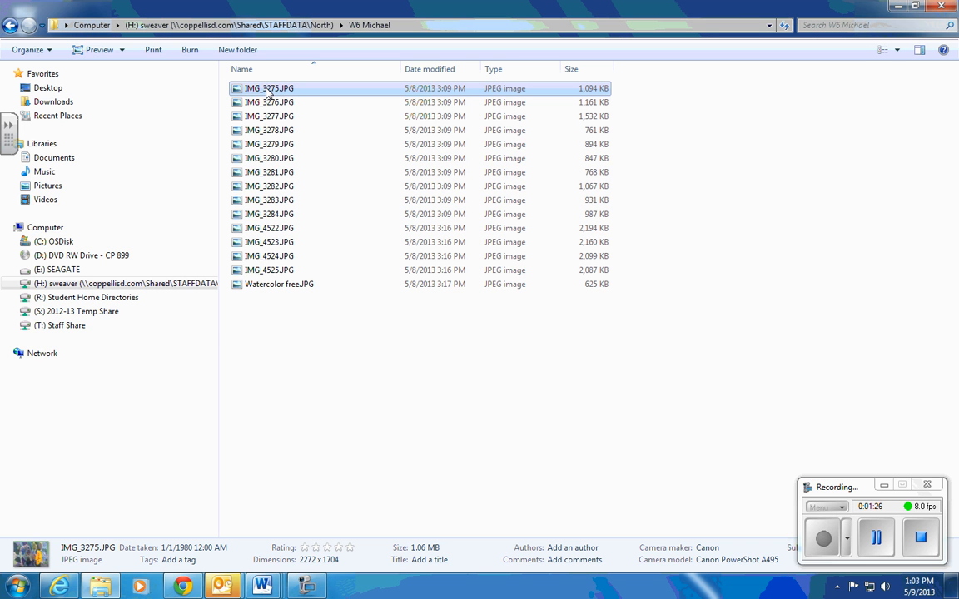
right_click(267, 92)
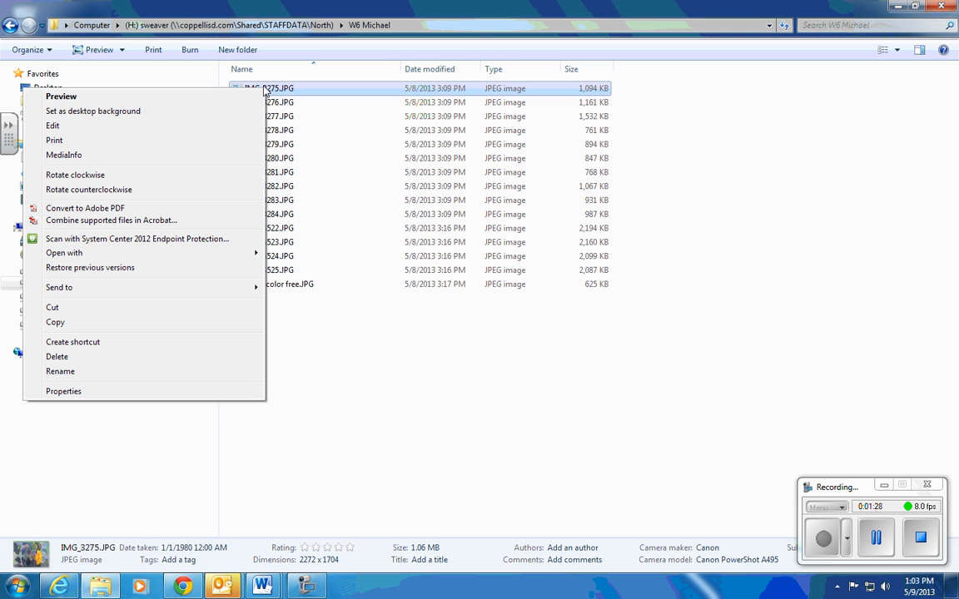
mouse_move(102, 258)
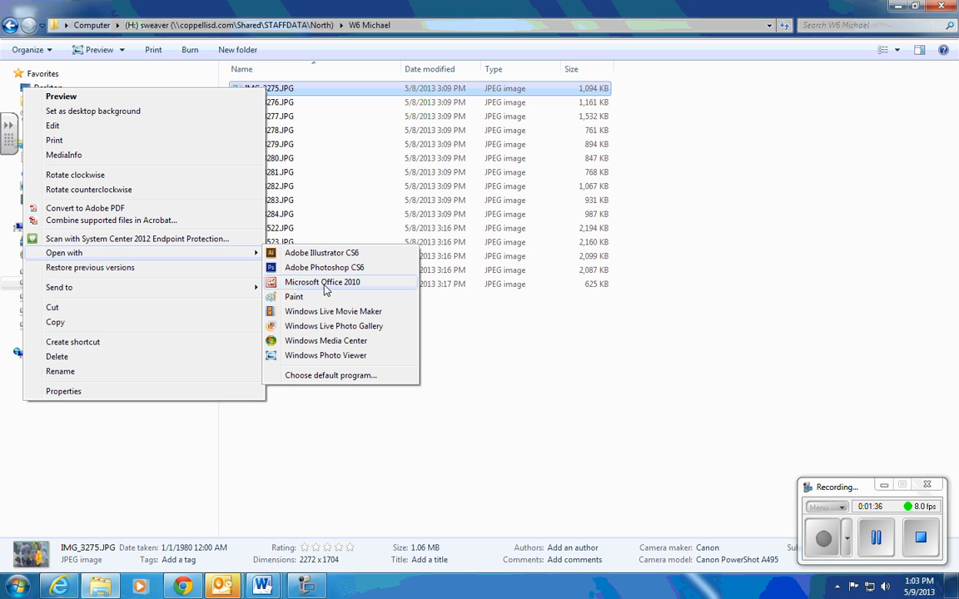
click(323, 283)
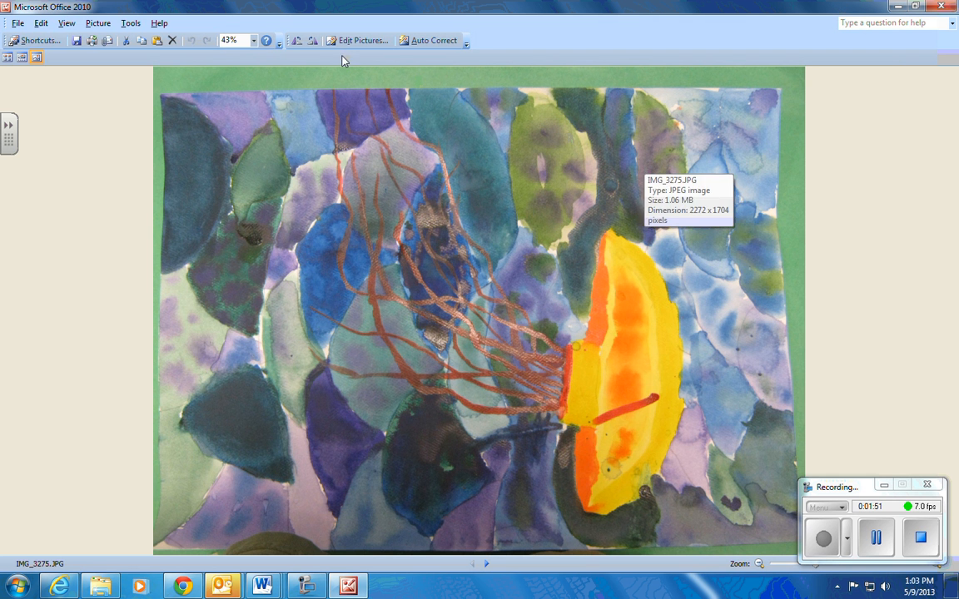
- Crop the artwork photo by about 52 pixels left, 102 right, 113 top and 89 bottom
click(360, 41)
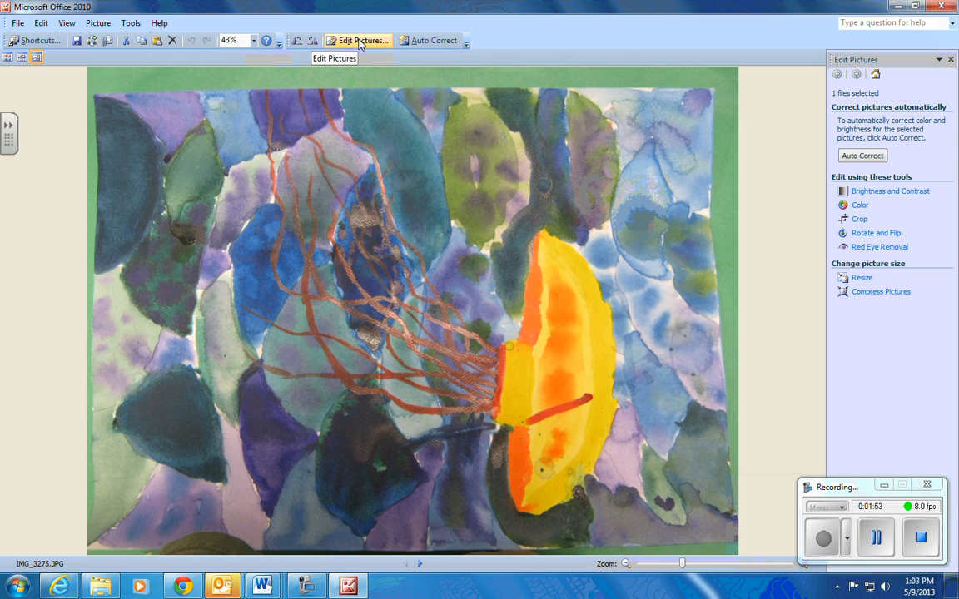
click(859, 220)
drag(737, 311, 706, 313)
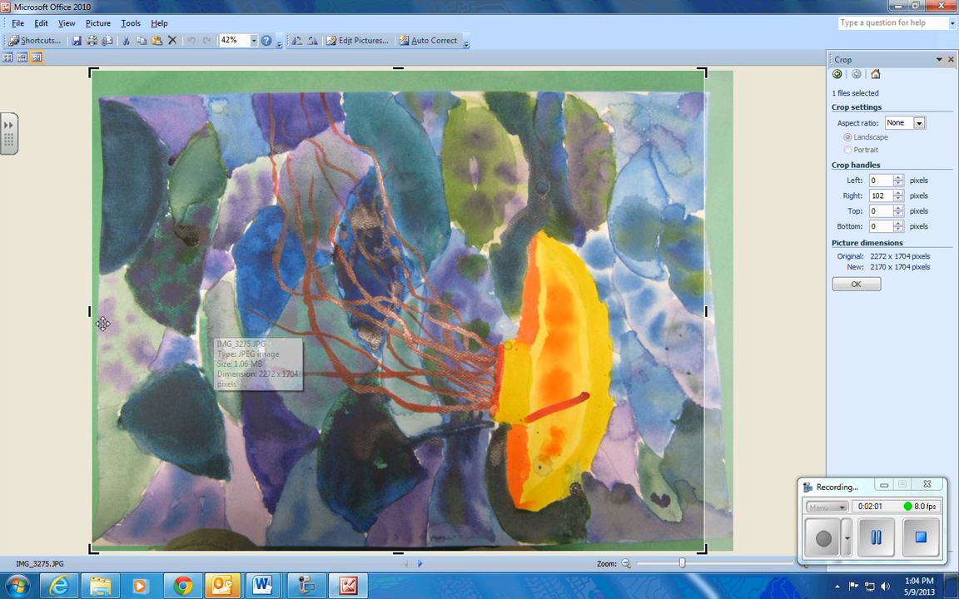
drag(89, 312, 104, 311)
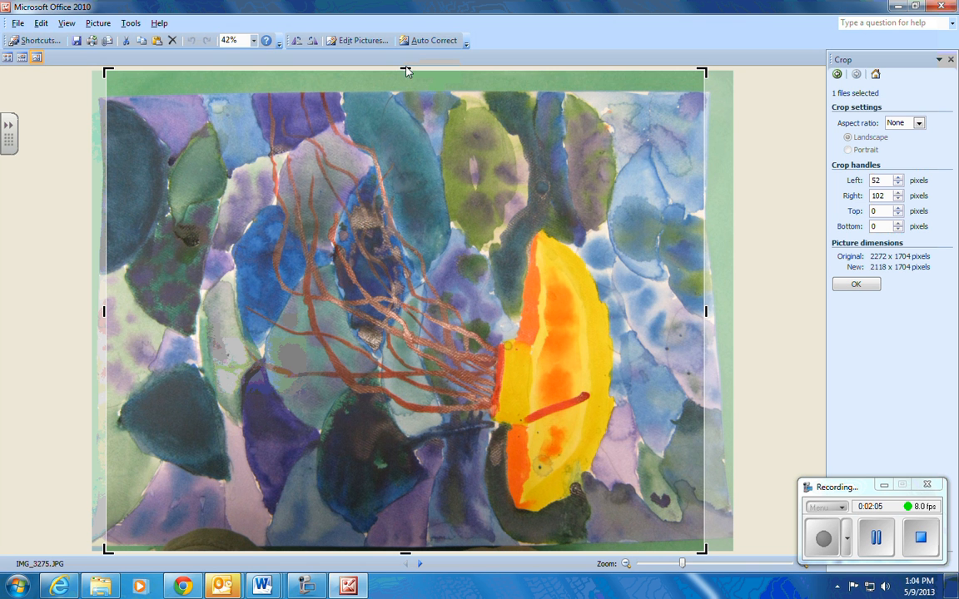
drag(408, 67, 404, 98)
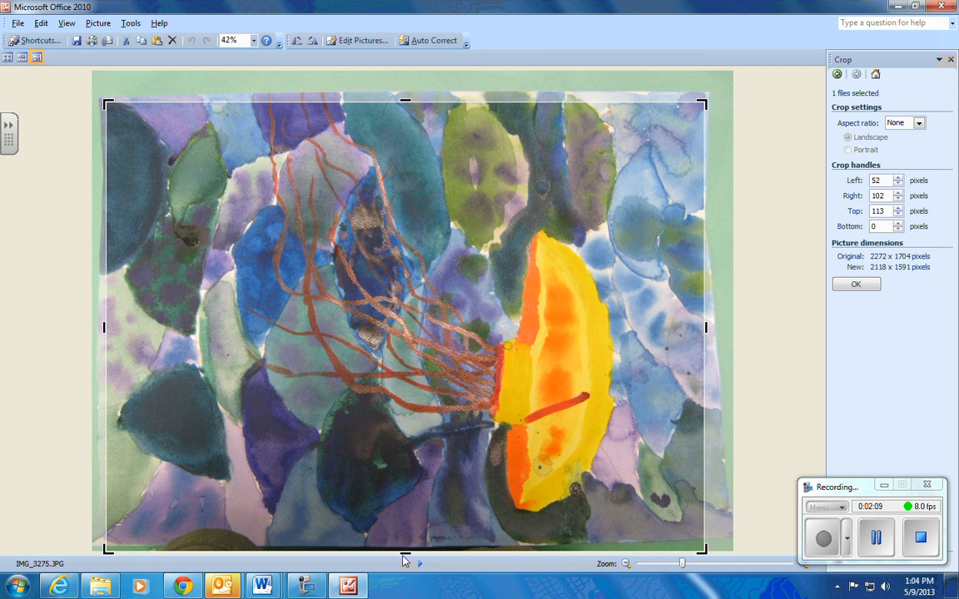
drag(403, 556, 402, 531)
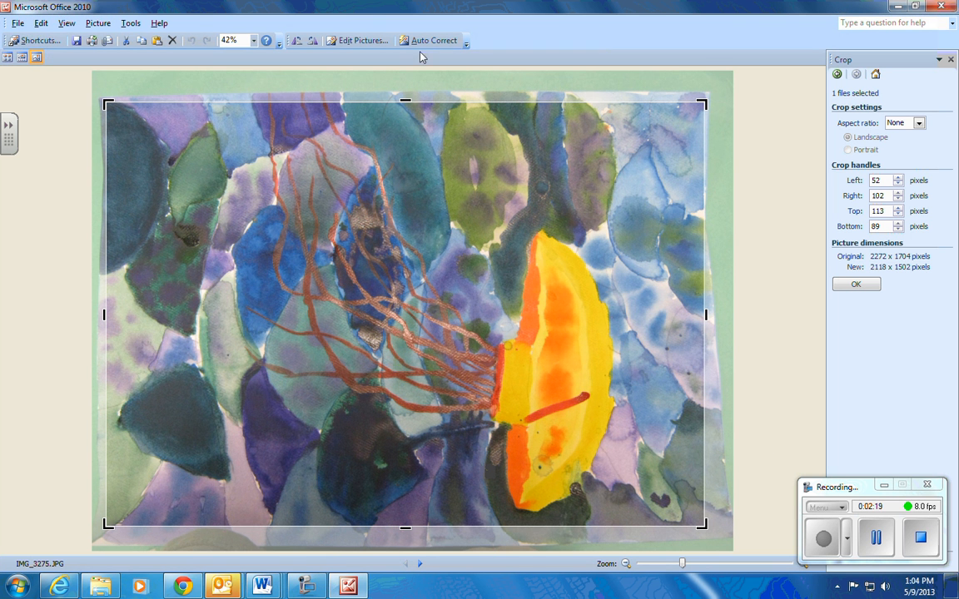
click(857, 284)
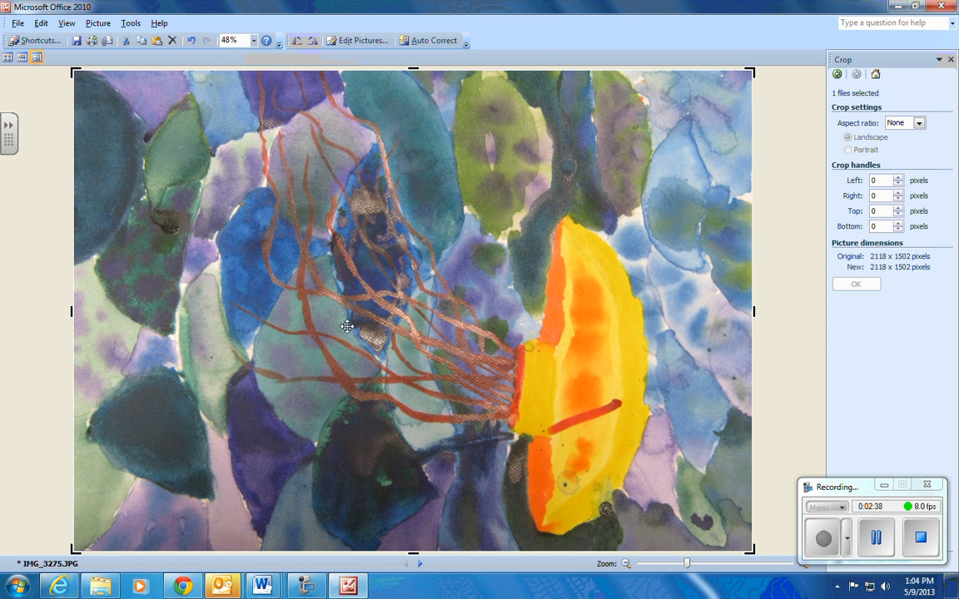
- Rotate the cropped picture left into portrait orientation and close the crop settings
click(297, 40)
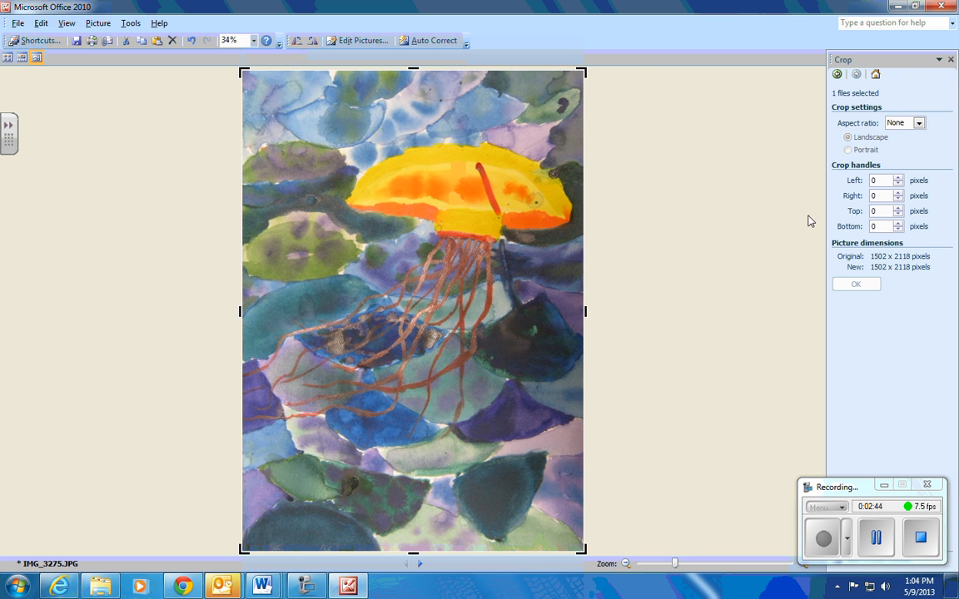
click(951, 59)
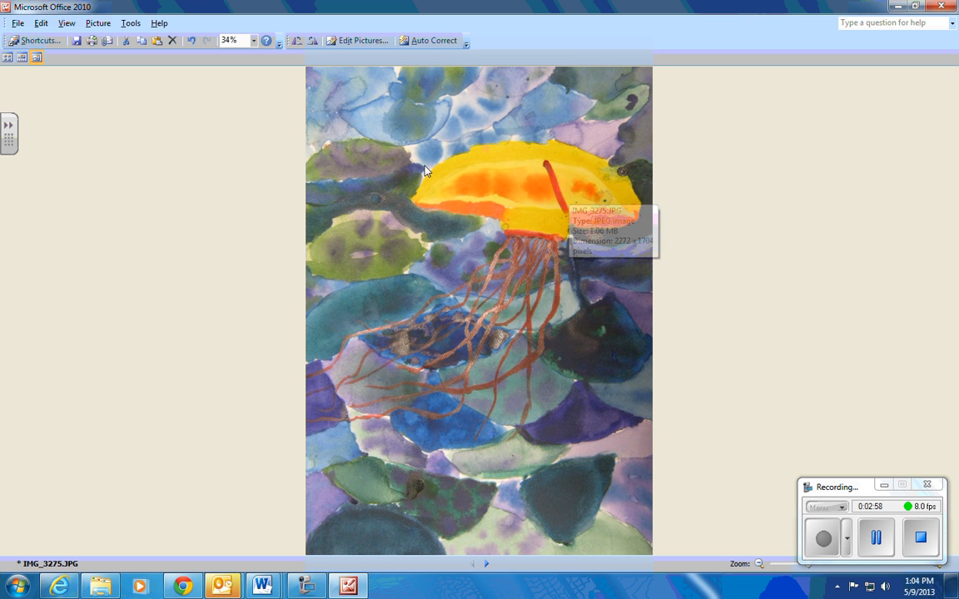
- Try Auto Correct on the rotated picture and undo it
click(432, 41)
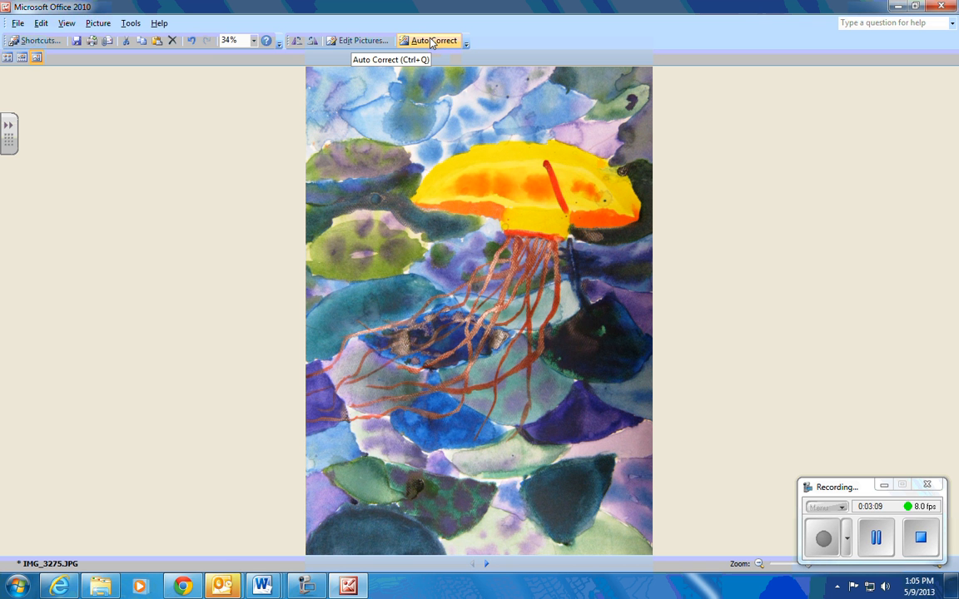
click(191, 41)
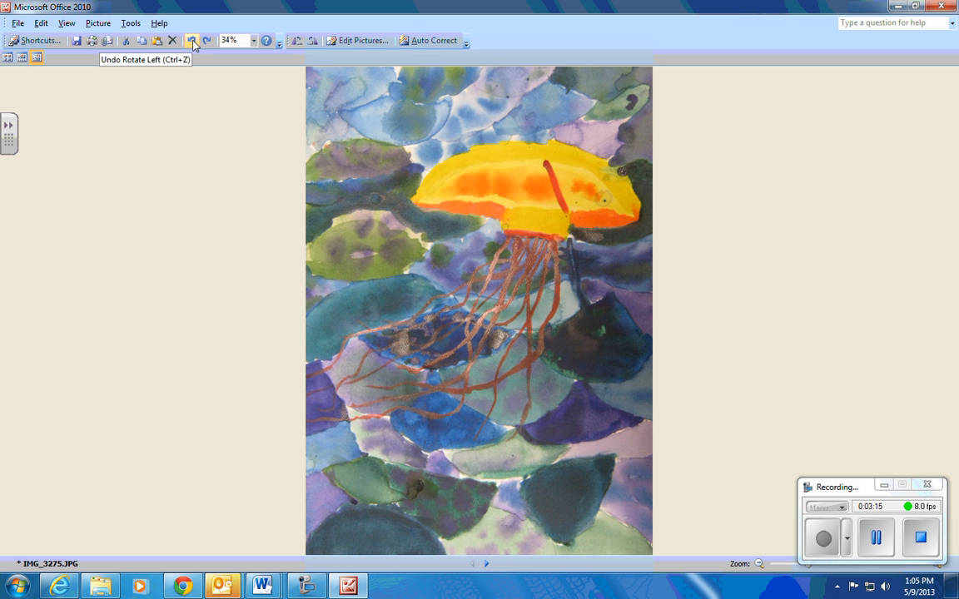
- Set the picture's brightness to -4 and contrast to 34
click(361, 41)
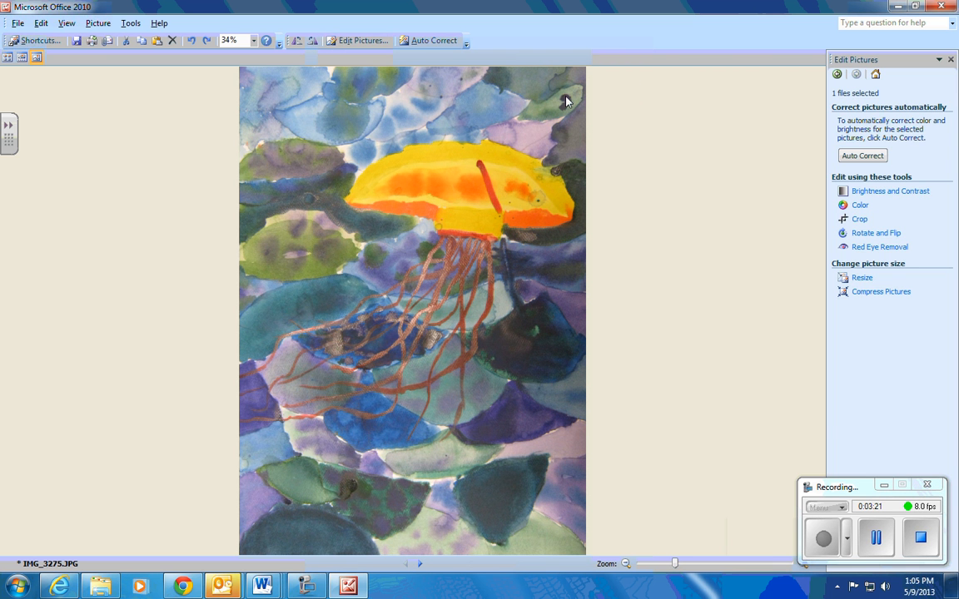
click(869, 192)
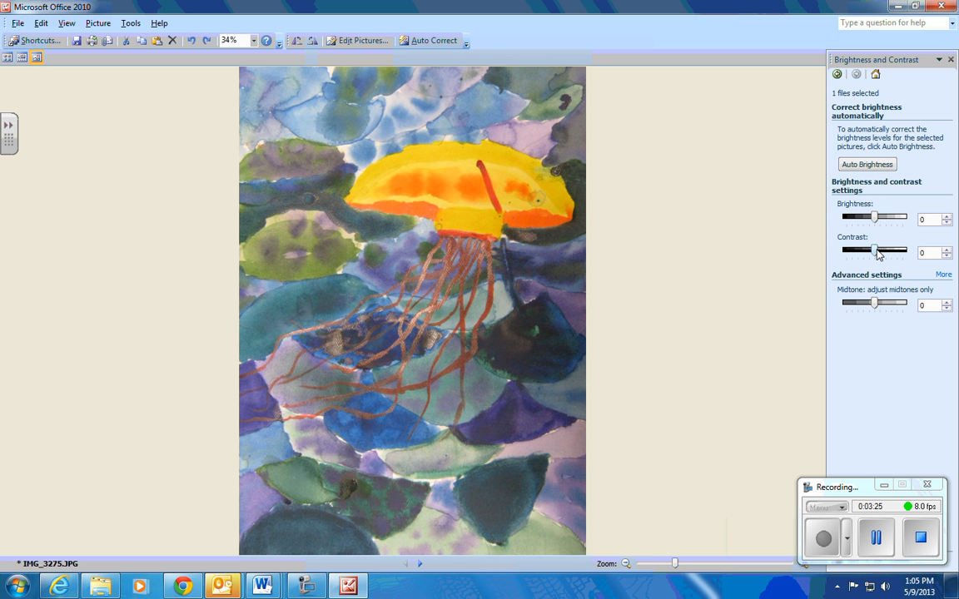
mouse_move(874, 217)
mouse_down()
mouse_move(897, 218)
mouse_move(843, 222)
mouse_move(872, 225)
mouse_up()
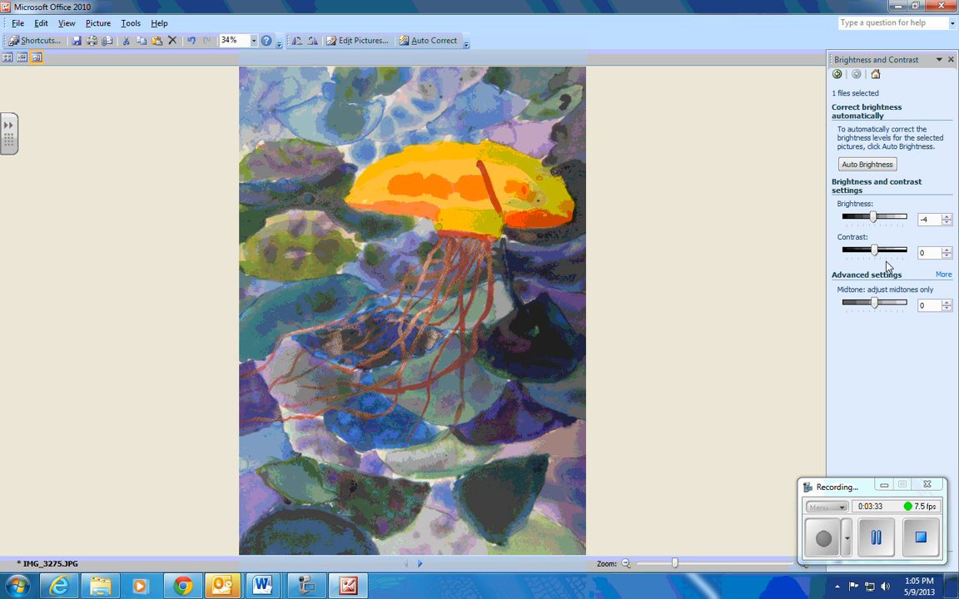
mouse_move(874, 249)
mouse_down()
mouse_move(892, 250)
mouse_move(857, 254)
mouse_move(889, 260)
mouse_up()
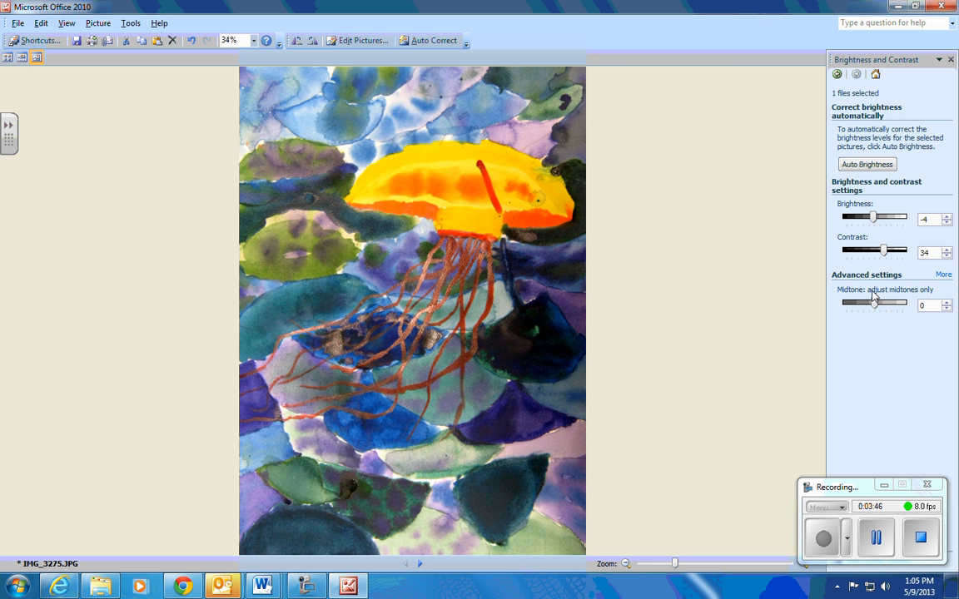
click(950, 59)
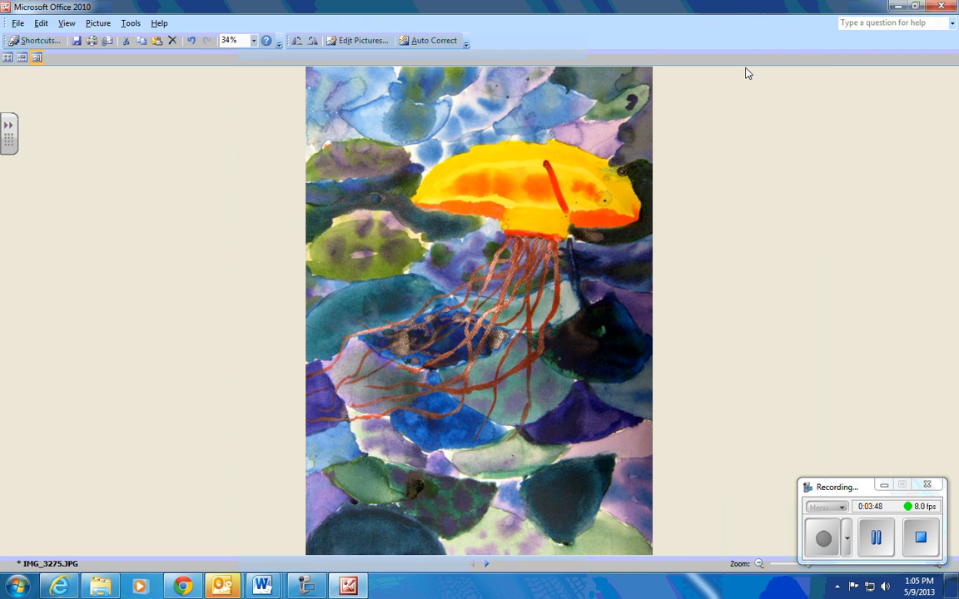
- Undo the manual tonal adjustment and apply Auto Correct to the picture
click(191, 41)
click(433, 41)
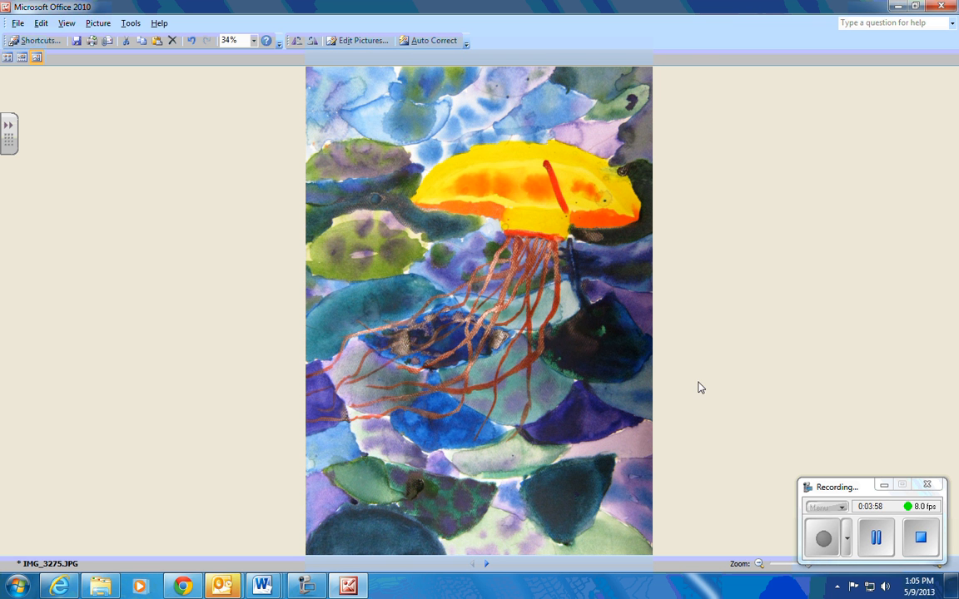
- Close the picture editor and save the changes to IMG_3275.JPG
click(942, 7)
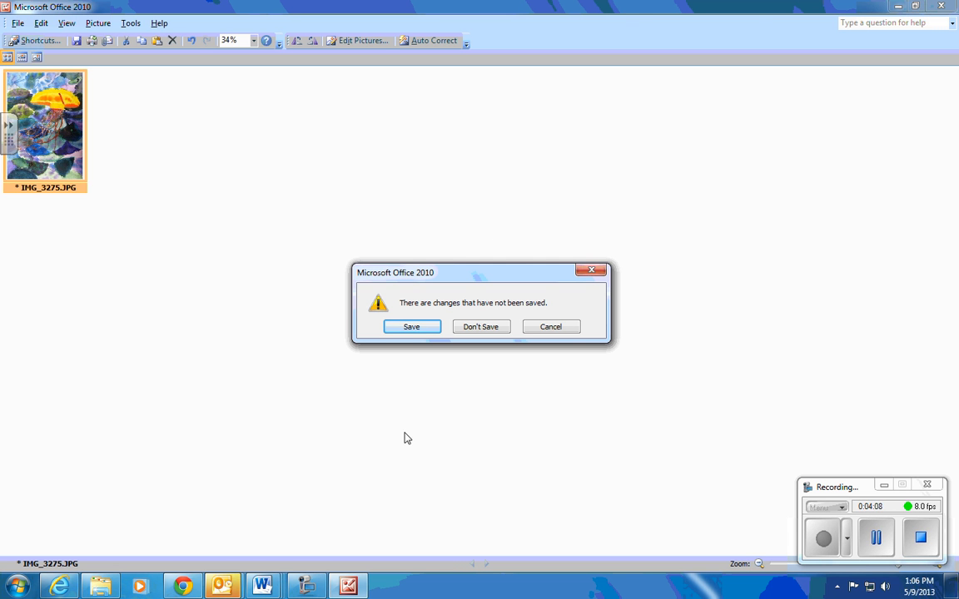
click(412, 327)
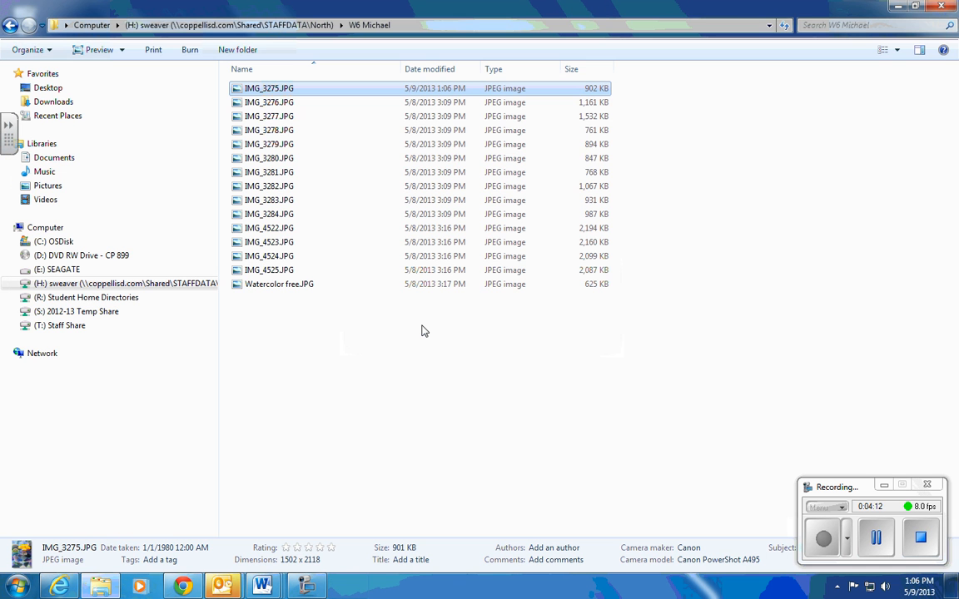
- Preview the edited IMG_3275.JPG at full size, close it, and rename the file as Watercolor Fish
double_click(266, 89)
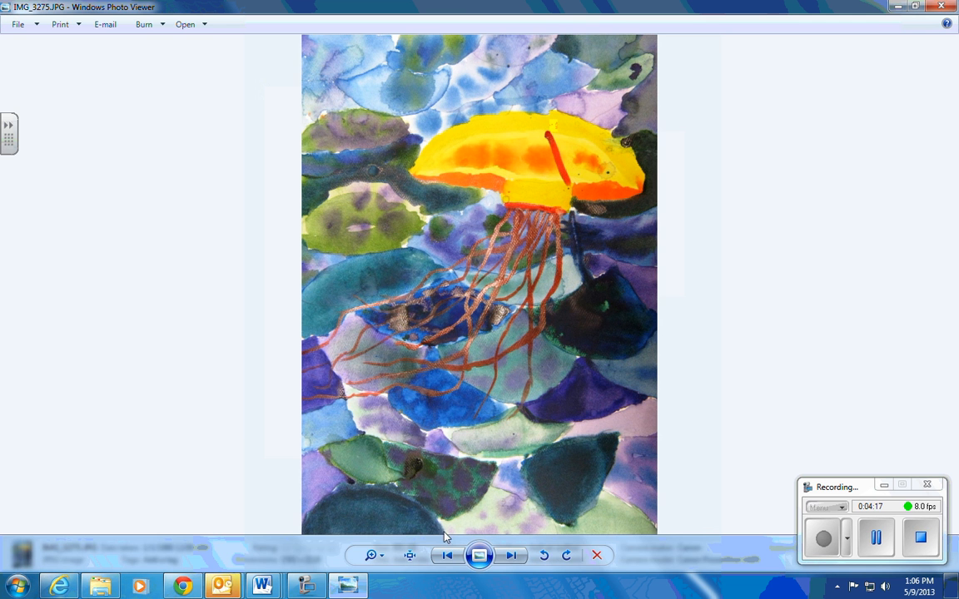
click(943, 6)
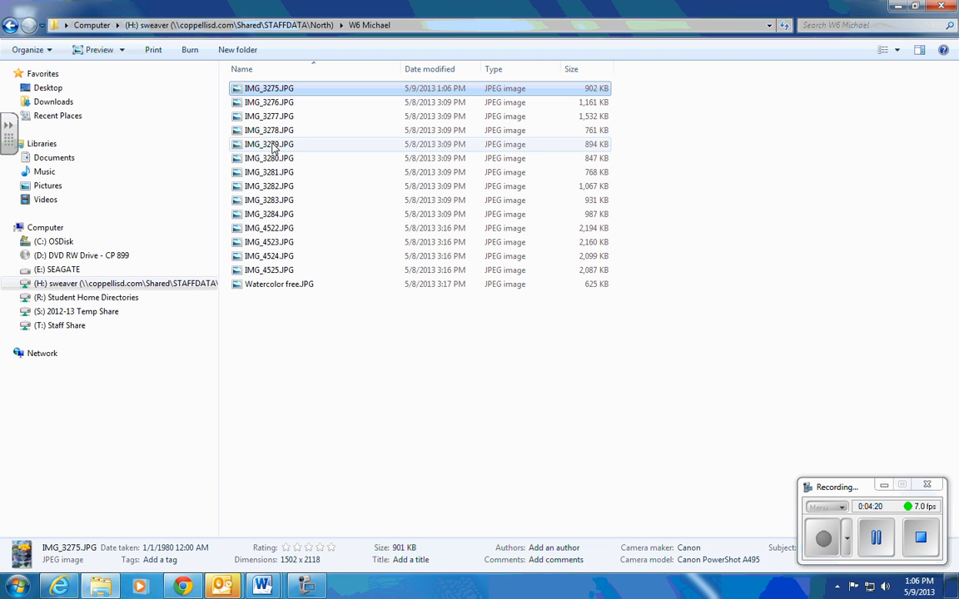
click(248, 90)
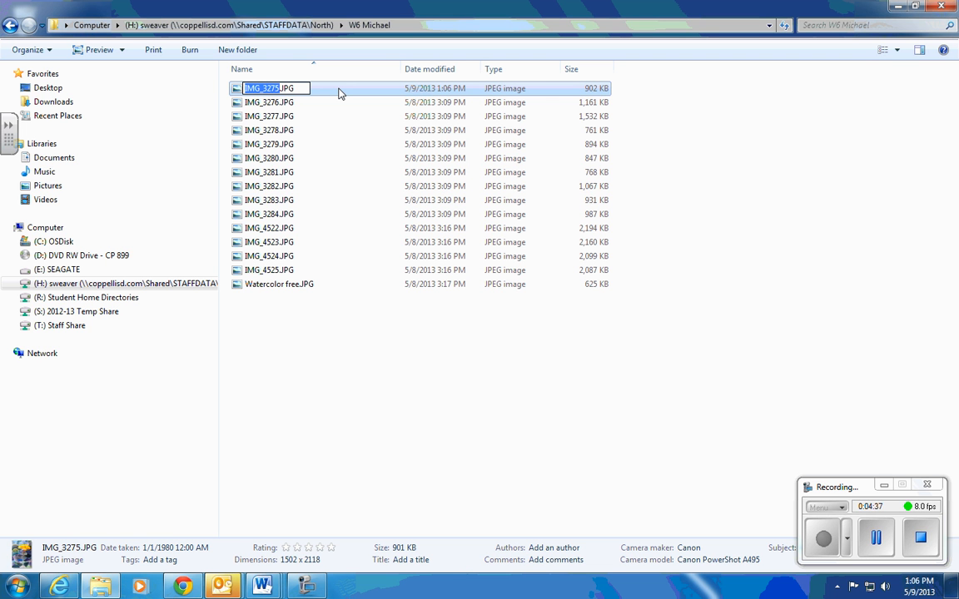
text(W)
text(atercolor)
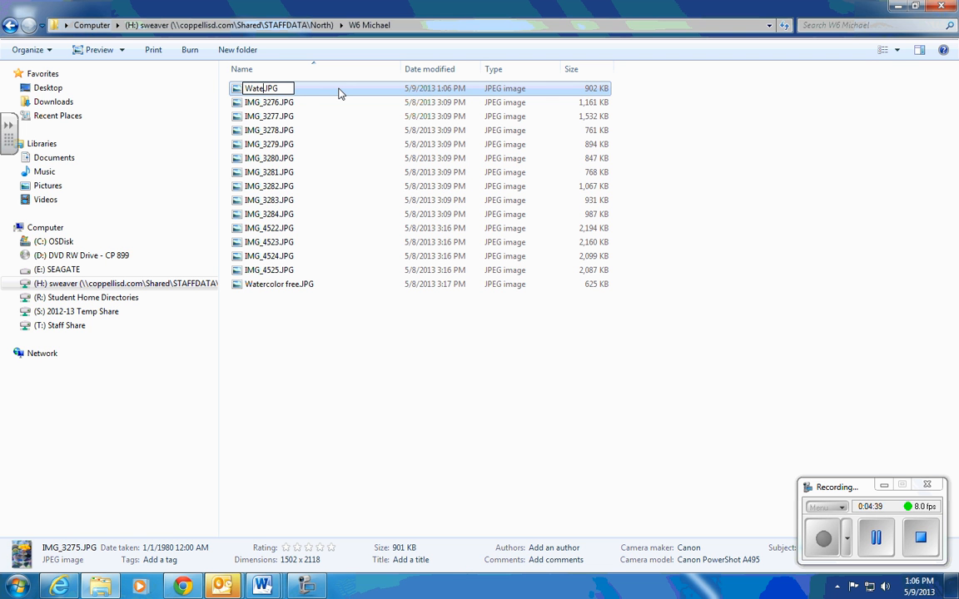
text( Fish)
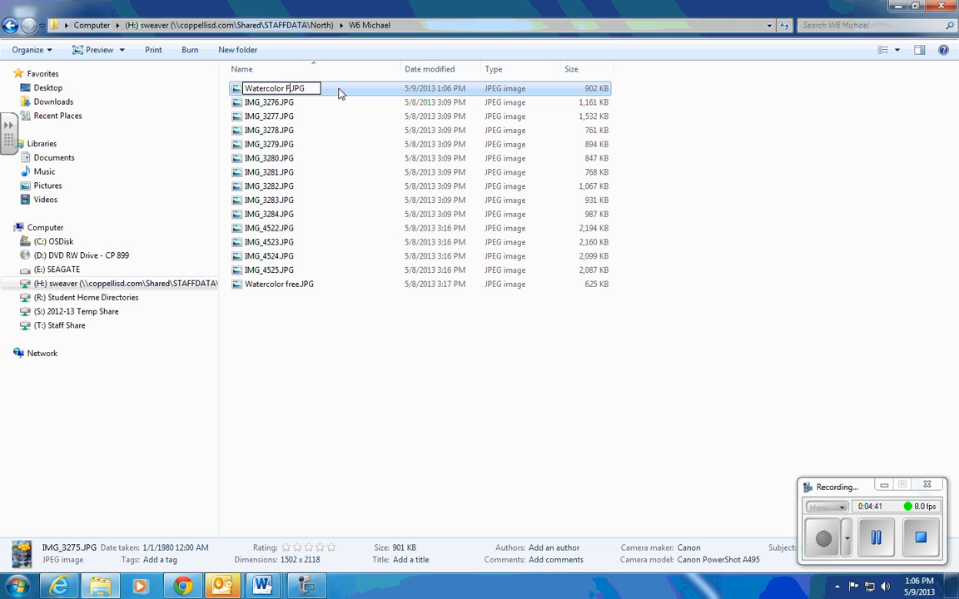
key(Return)
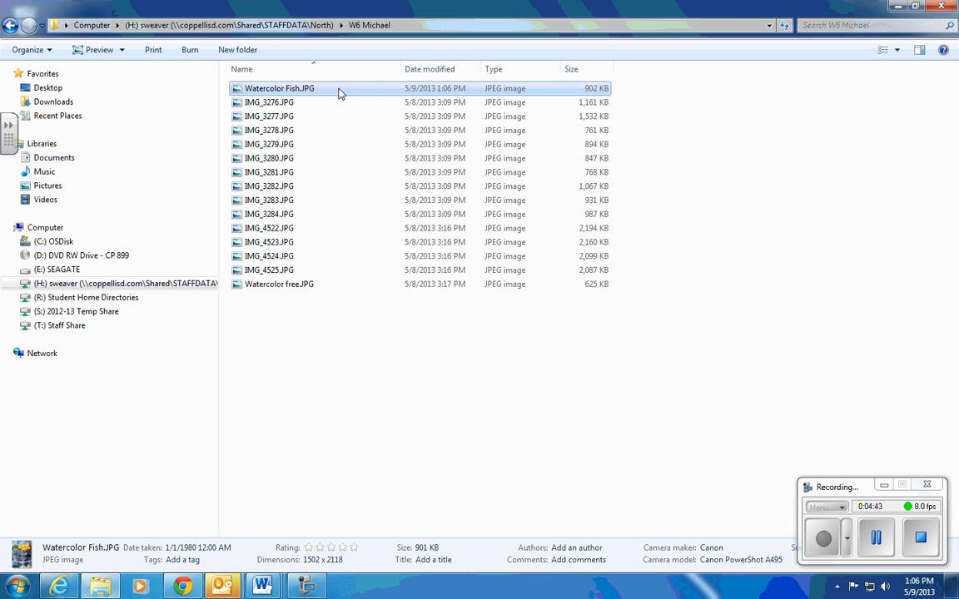
click(274, 89)
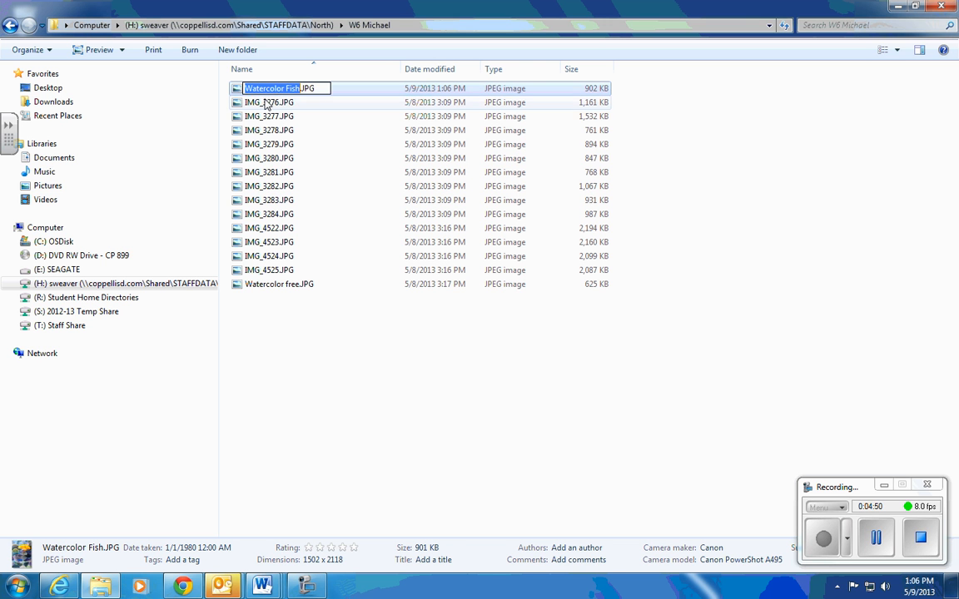
click(265, 104)
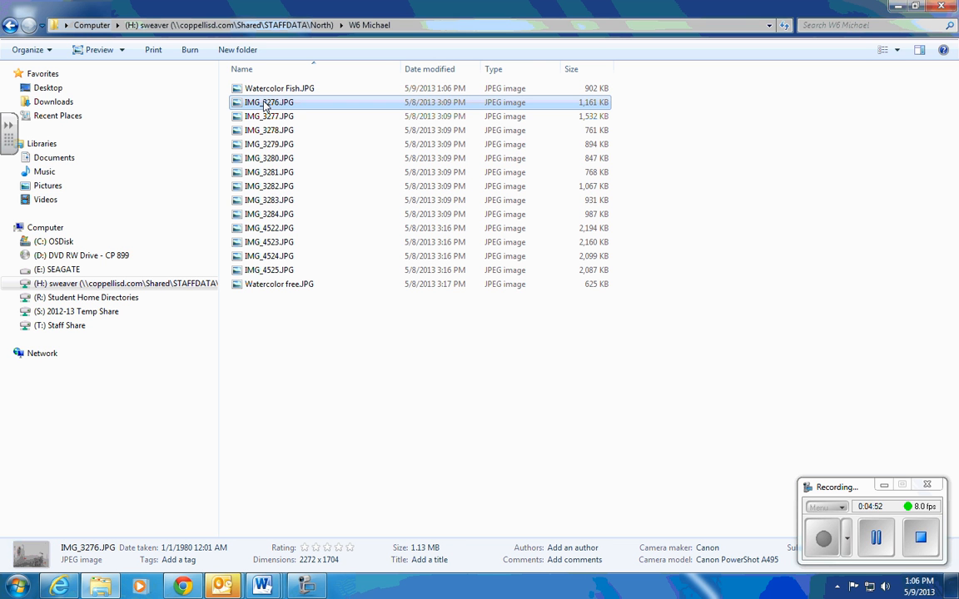
click(266, 104)
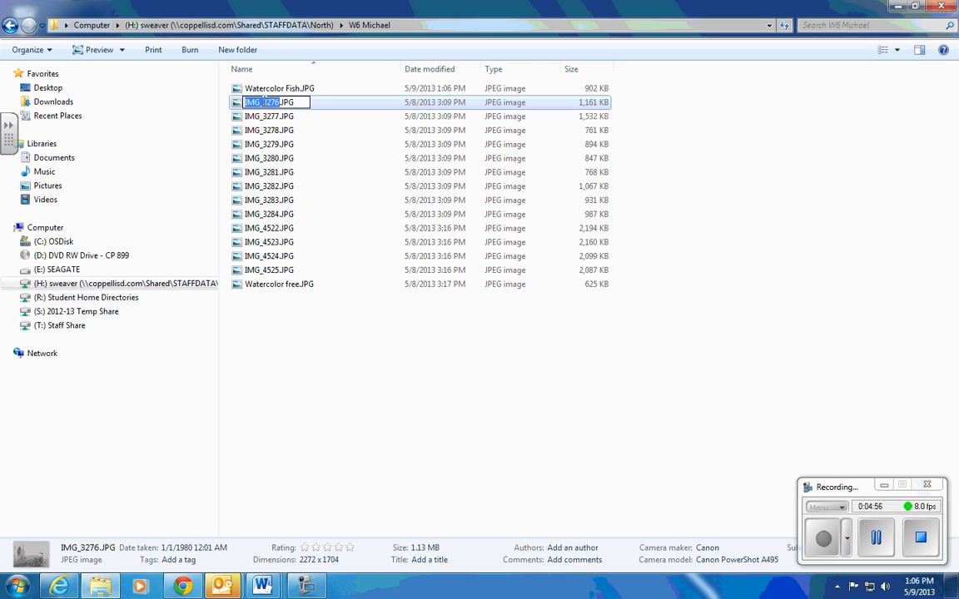
click(323, 144)
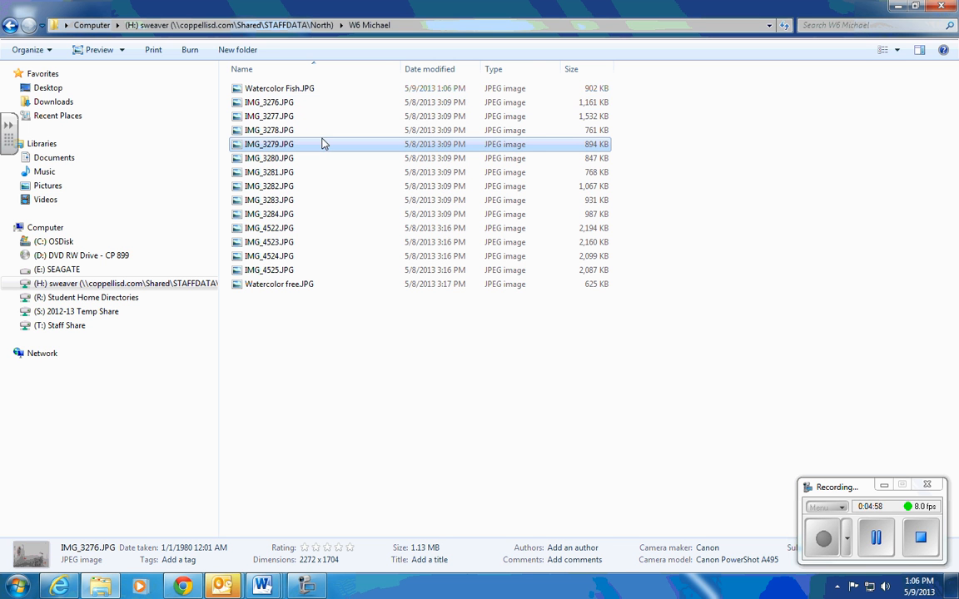
right_click(251, 102)
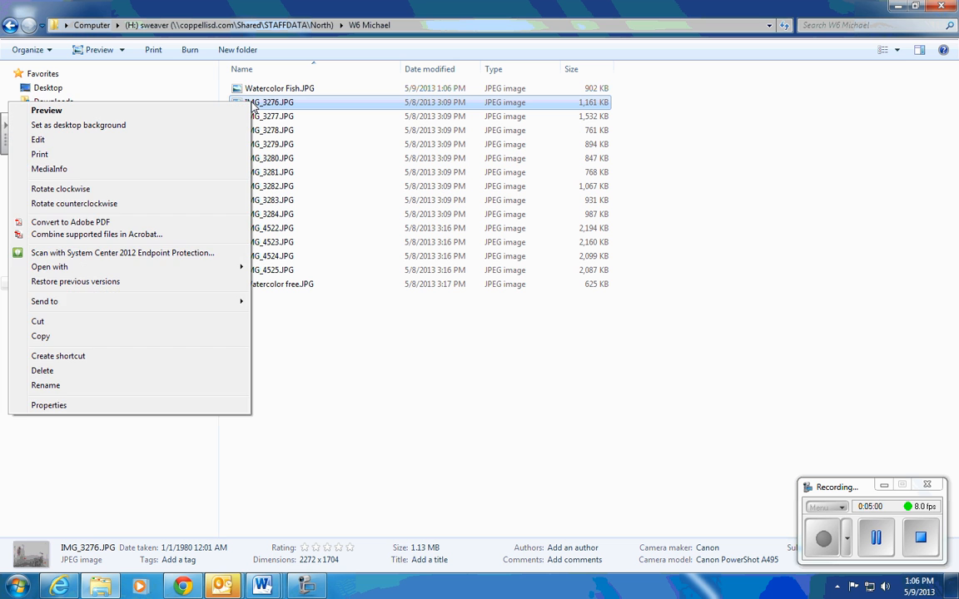
click(86, 385)
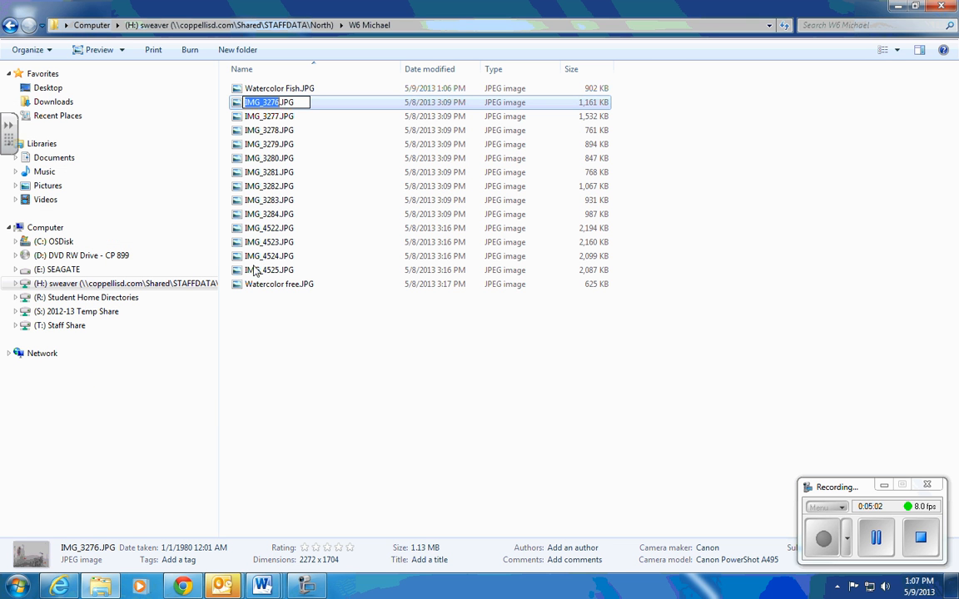
click(331, 361)
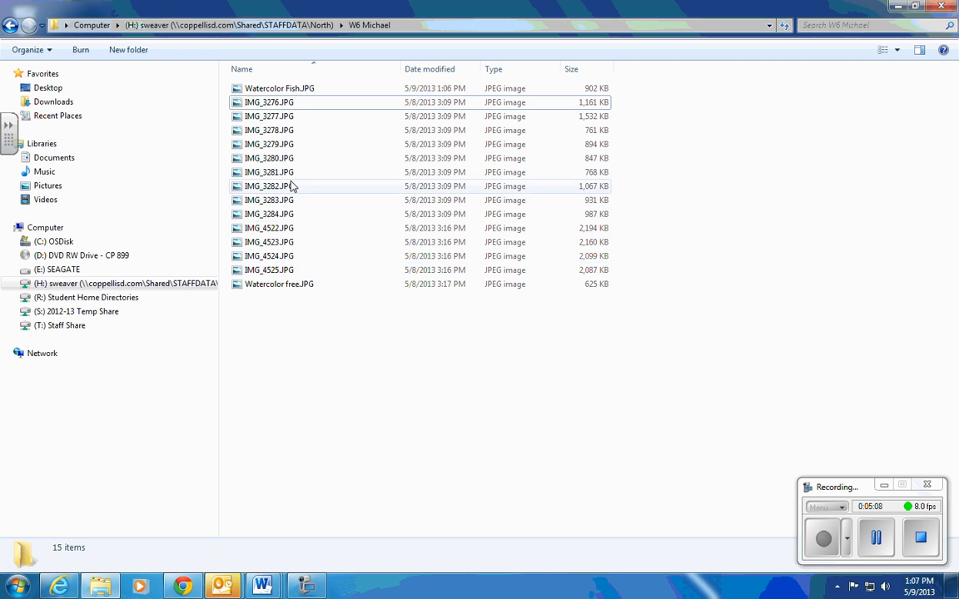
- Open IMG_3276.JPG with Microsoft Office 2010 and rotate the picture 90° to the left
click(266, 103)
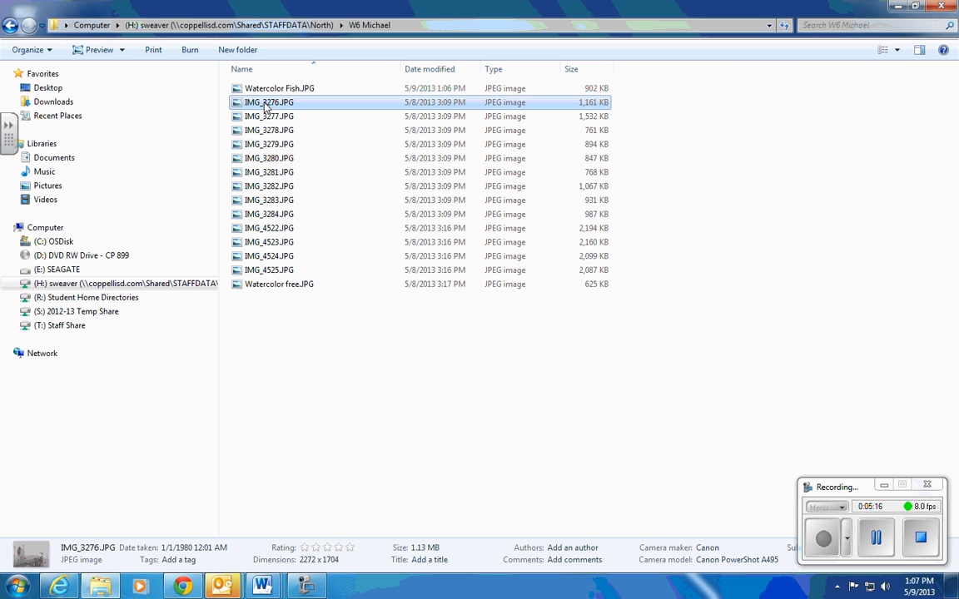
right_click(267, 106)
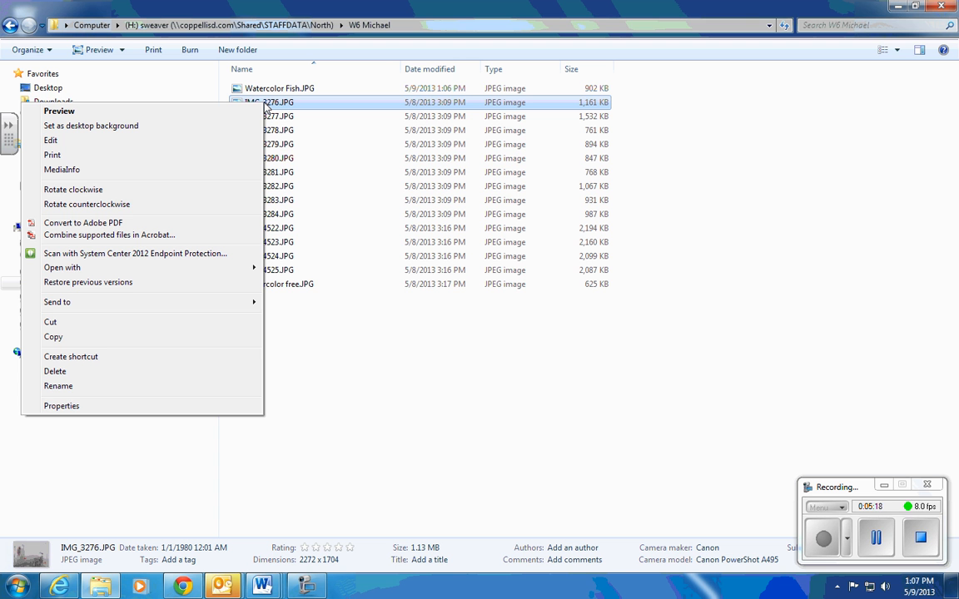
mouse_move(124, 268)
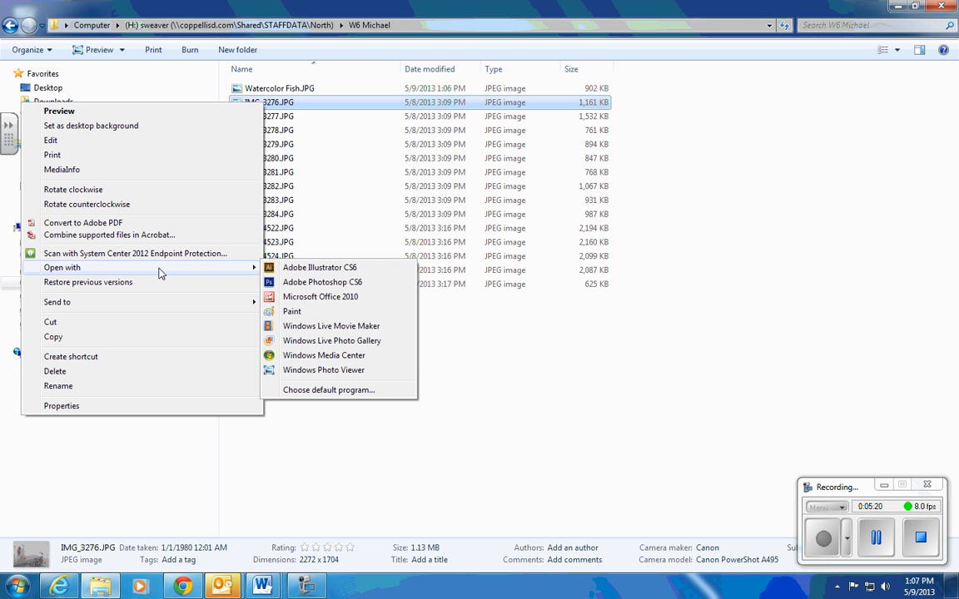
click(299, 297)
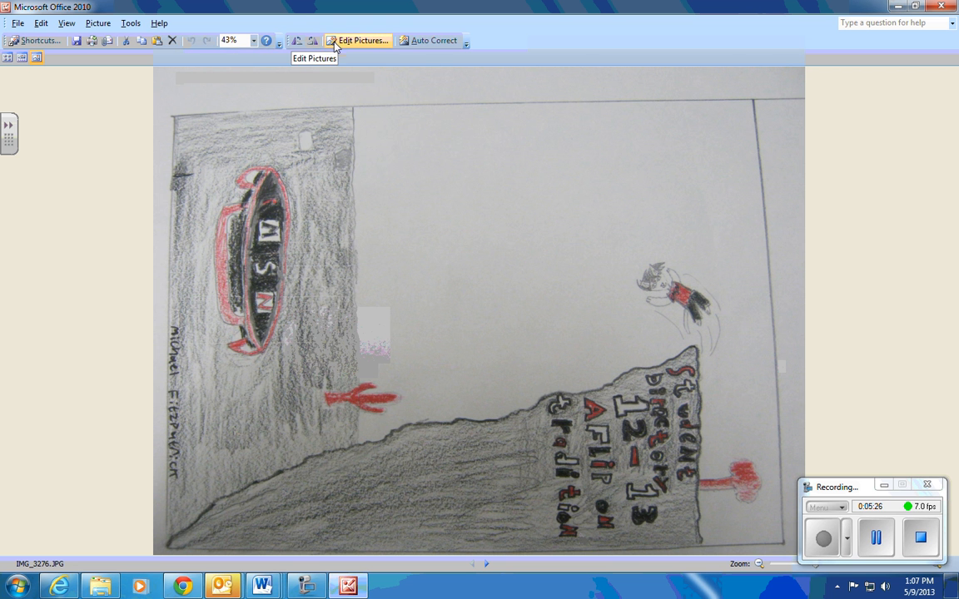
click(297, 40)
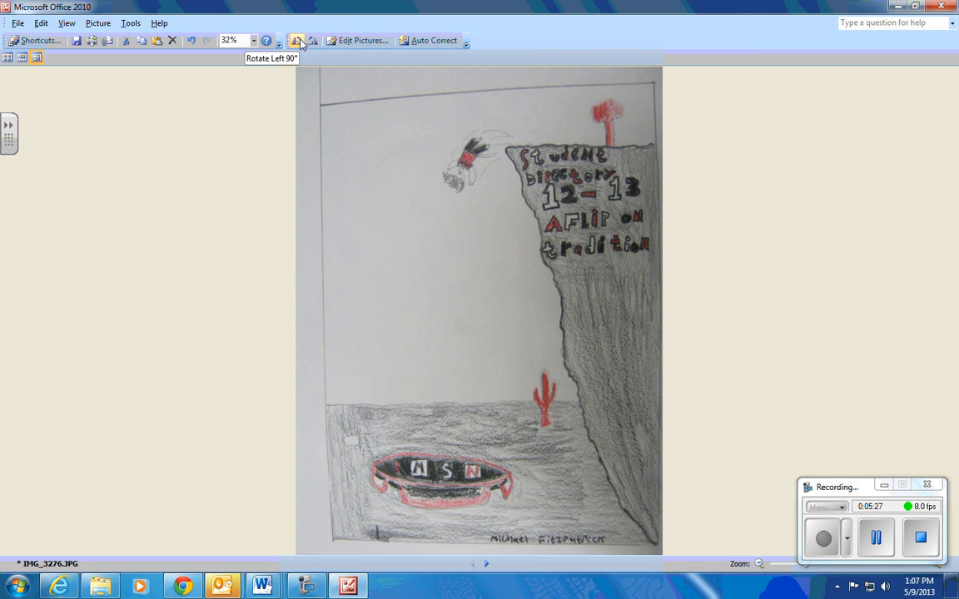
- Crop the drawing by 198 pixels on the left, 35 on the right, 151 at the top and 109 at the bottom
click(350, 39)
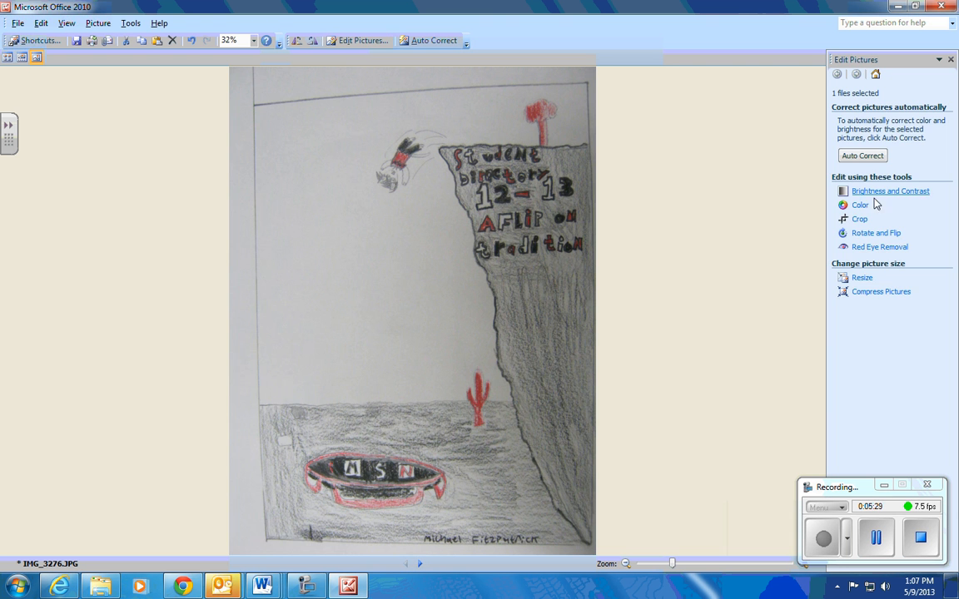
click(861, 219)
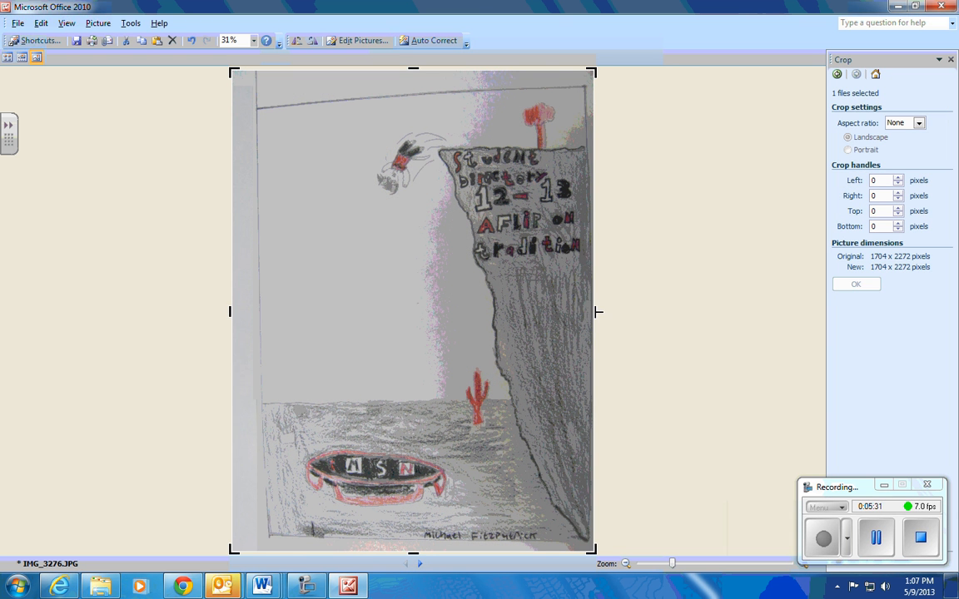
drag(598, 312, 588, 311)
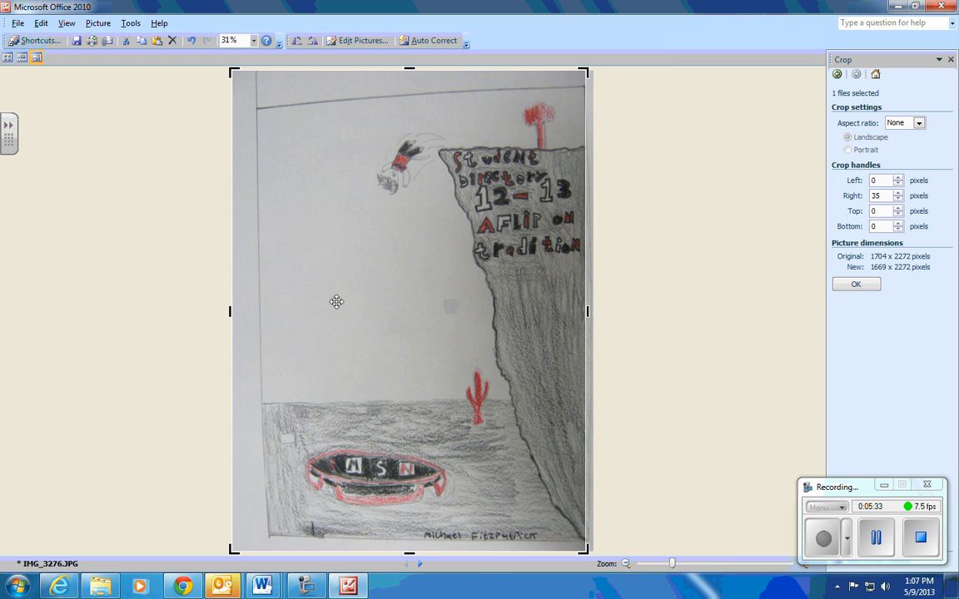
drag(230, 311, 272, 311)
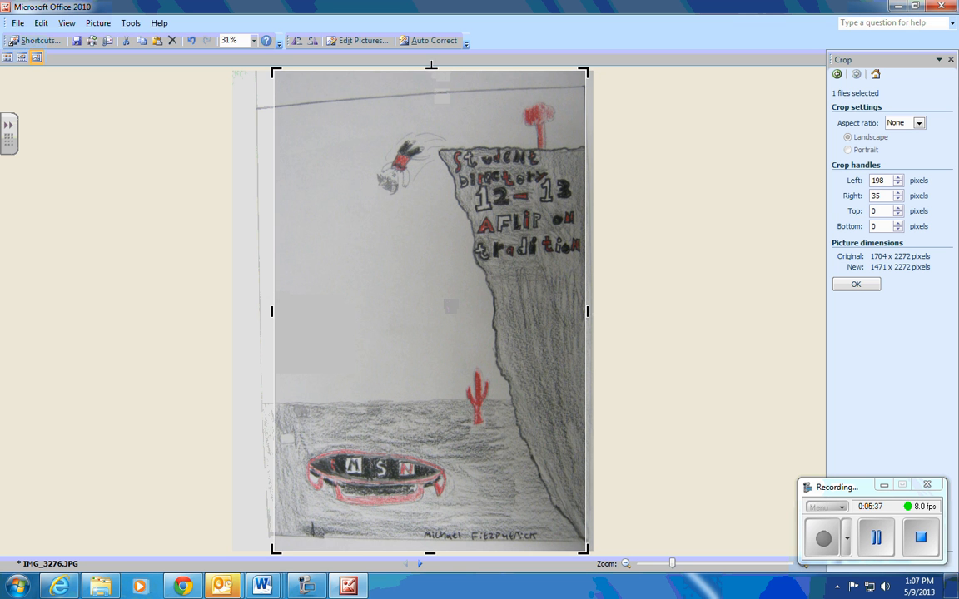
drag(431, 65, 430, 100)
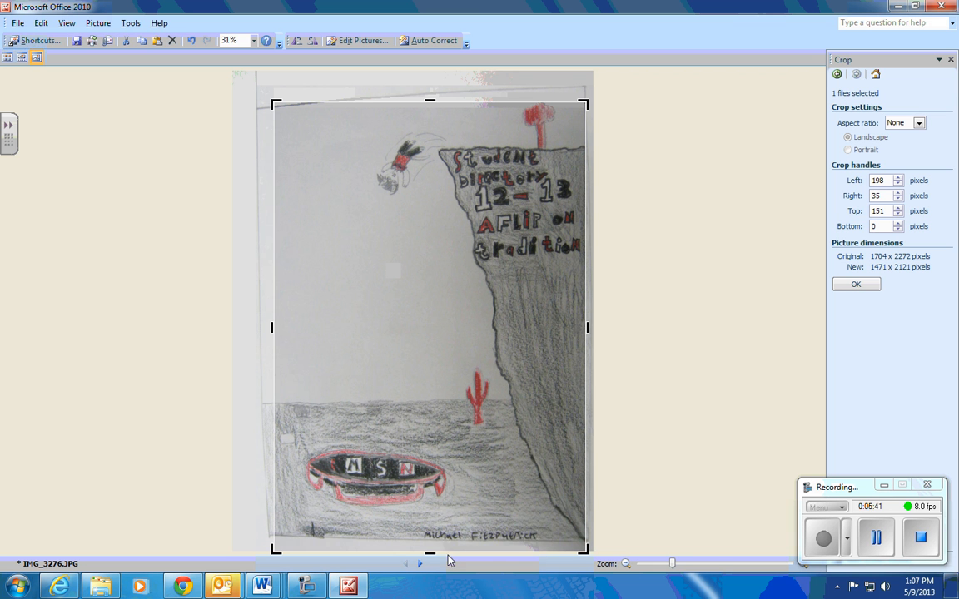
drag(433, 556, 433, 541)
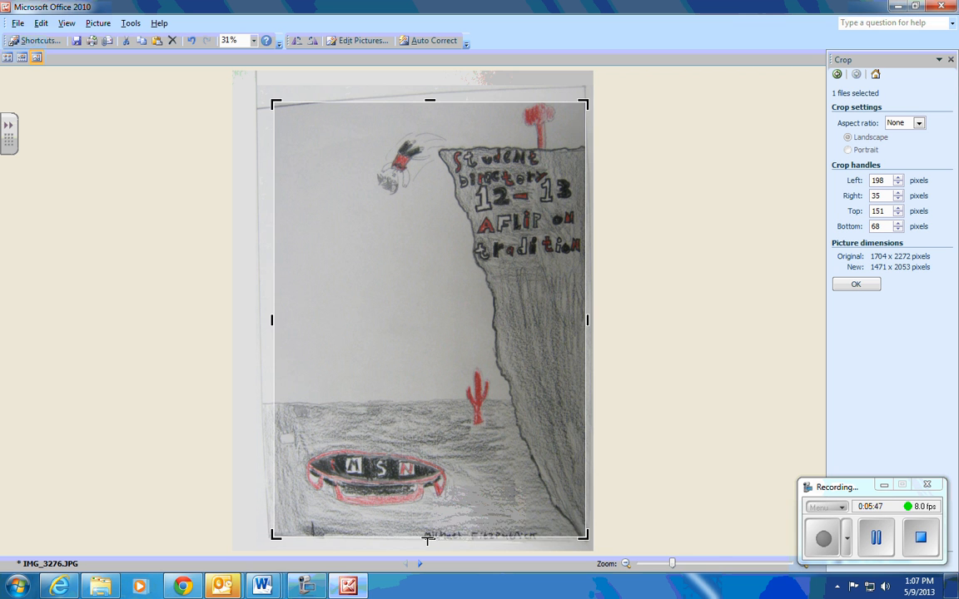
drag(427, 539, 428, 527)
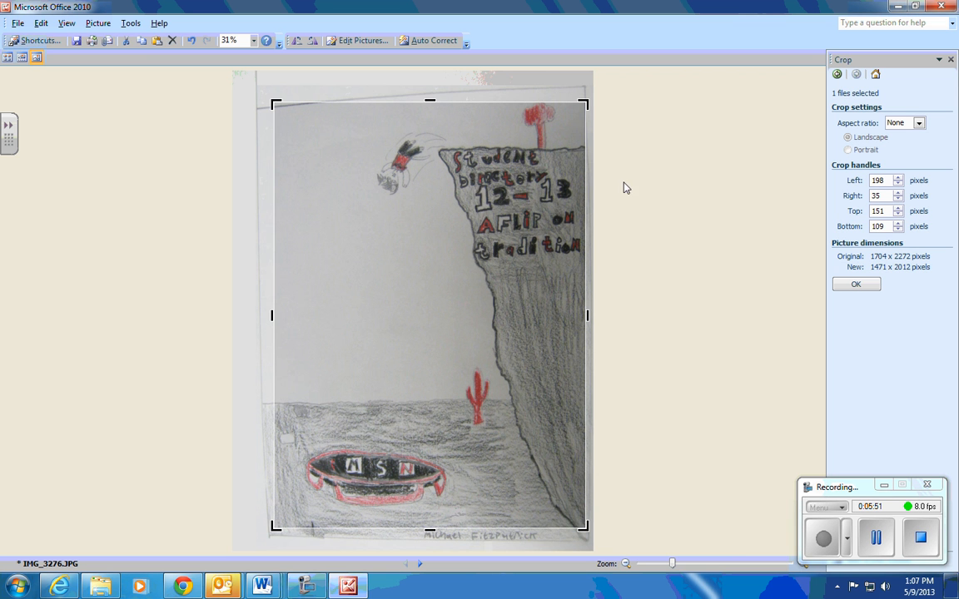
click(856, 285)
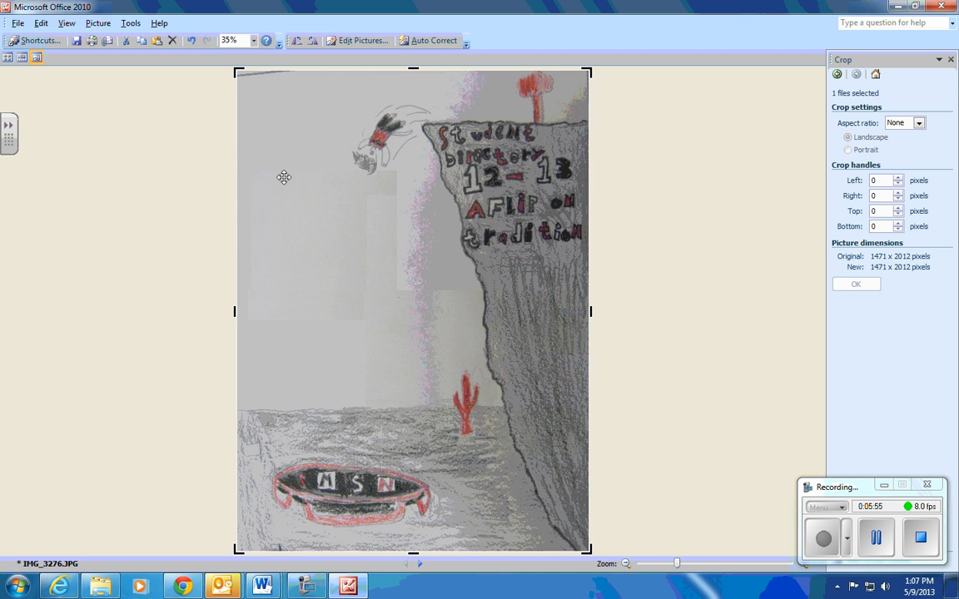
- Apply Auto Correct to the cropped drawing and crop another 31 pixels off its top edge
click(426, 41)
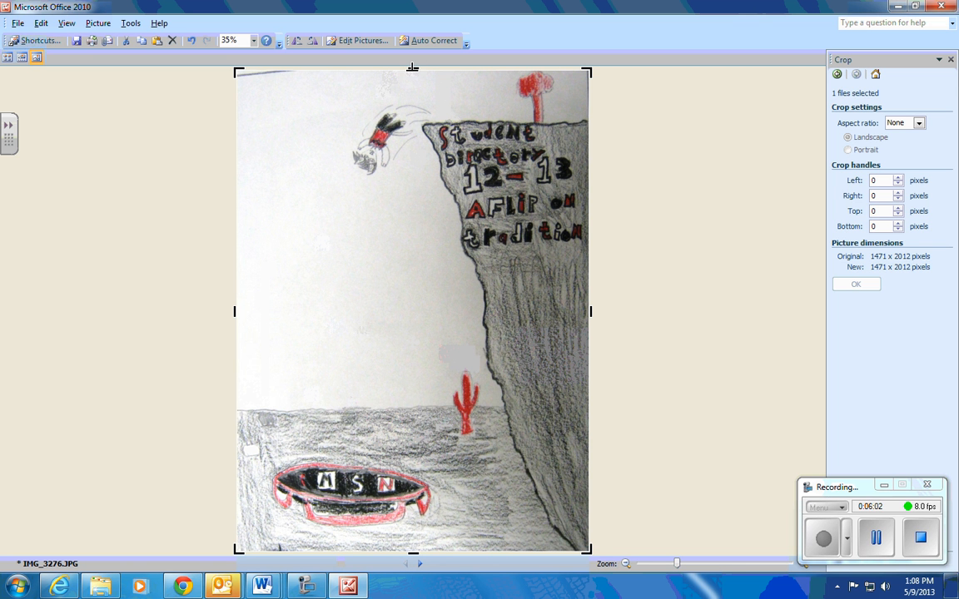
drag(412, 67, 412, 75)
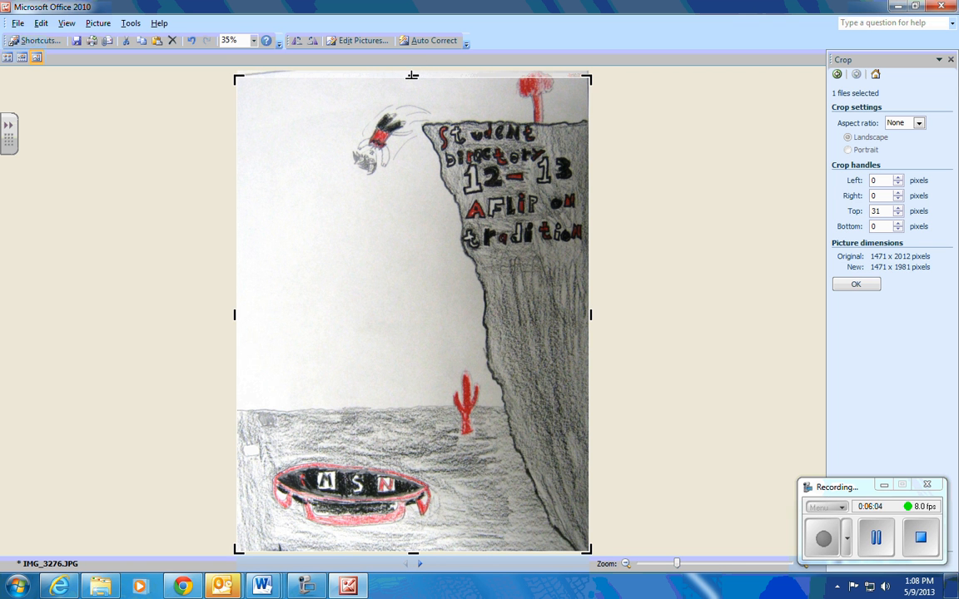
click(855, 284)
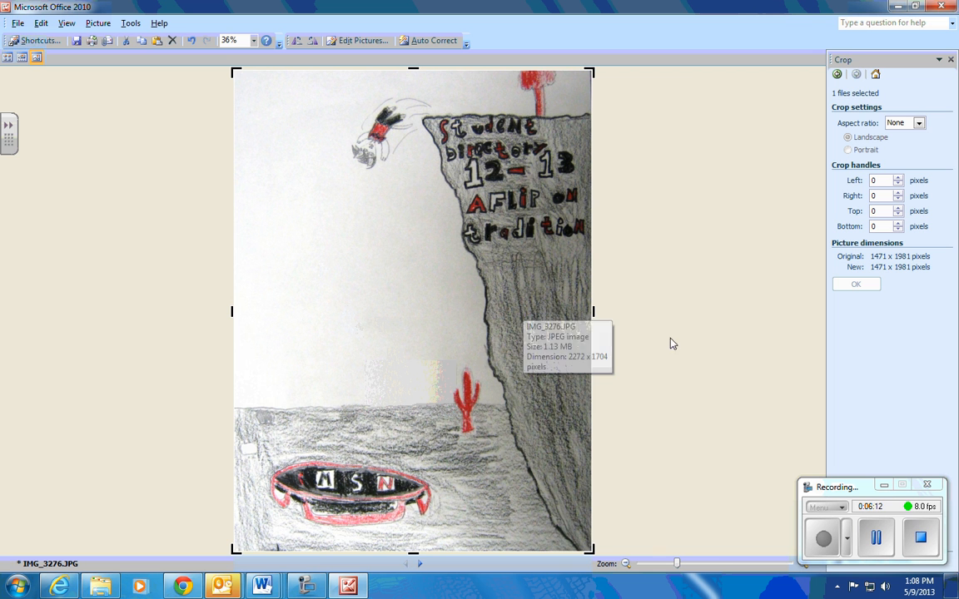
- Close the picture editor and save the changes to IMG_3276.JPG
click(948, 5)
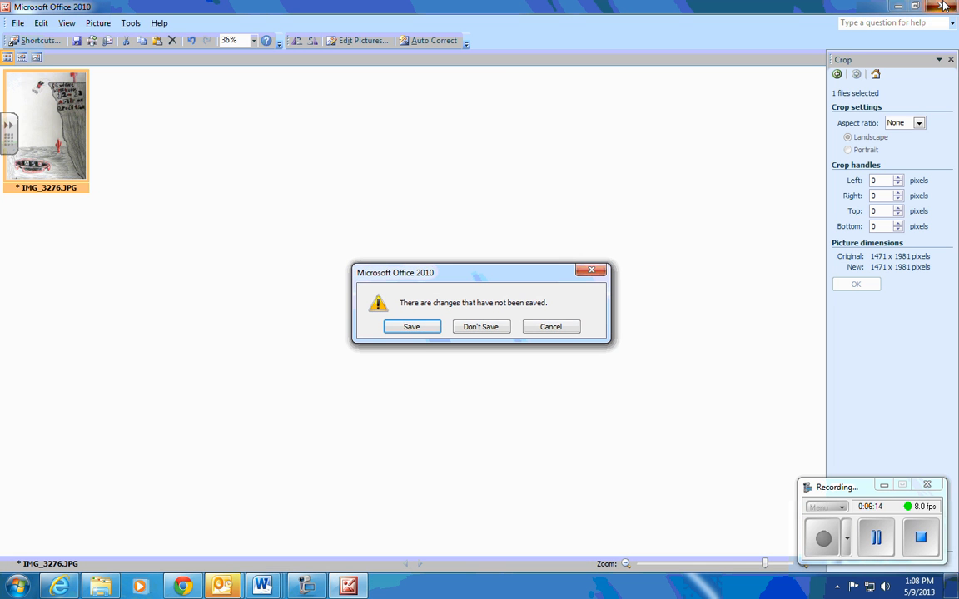
click(426, 327)
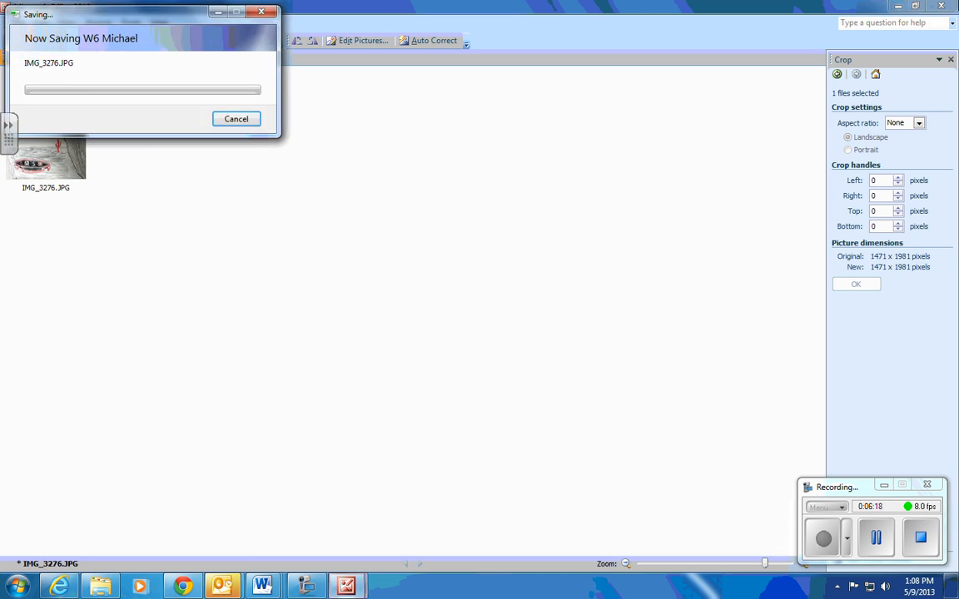